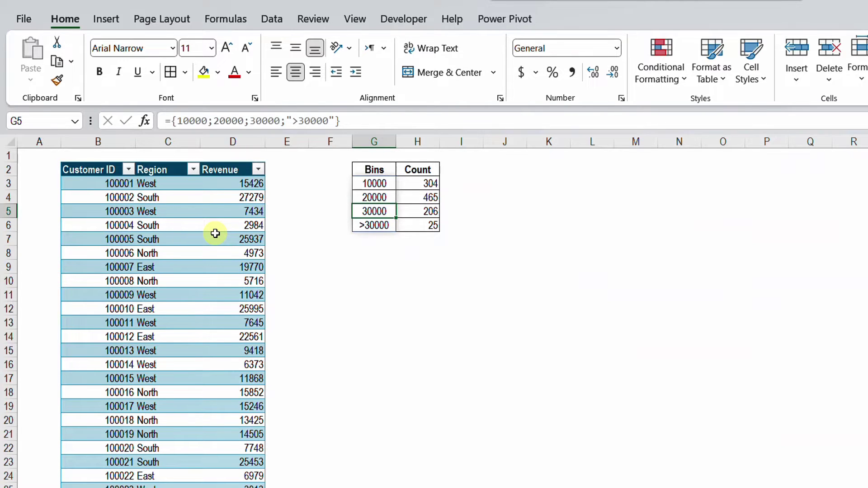
# Examine the Customer ID, Region and Revenue columns of the customer table
pyautogui.click(167, 224)
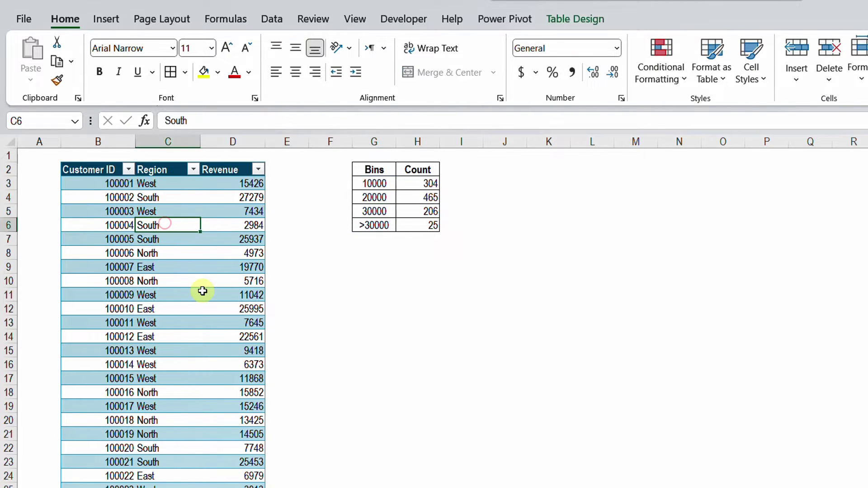
pyautogui.press('Left')
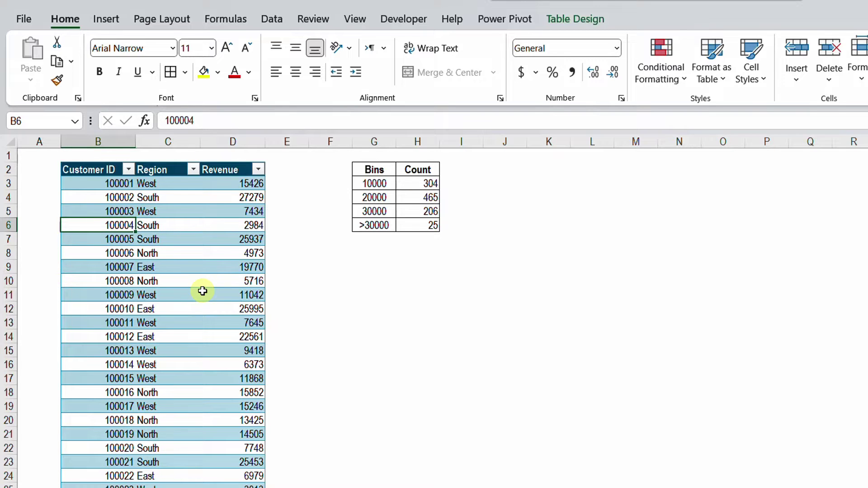
pyautogui.press('Up')
pyautogui.press('Up')
pyautogui.press('Up')
pyautogui.press('Up')
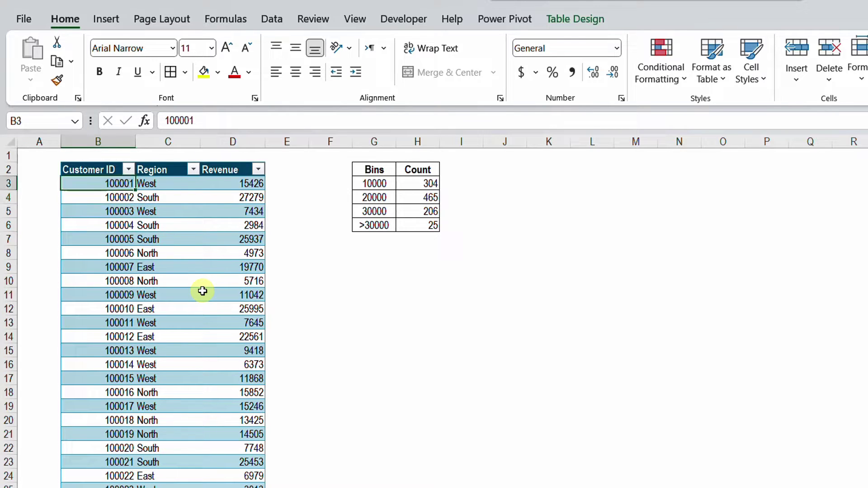
pyautogui.press('Right')
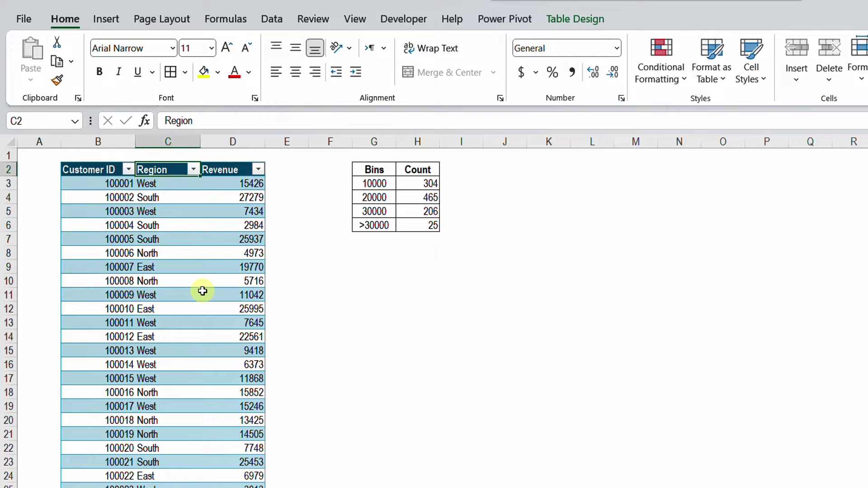
pyautogui.press('Down')
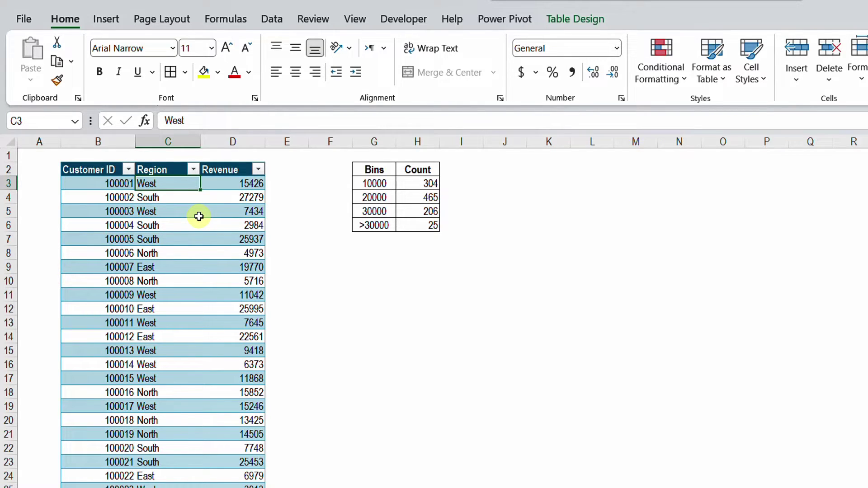
pyautogui.click(231, 186)
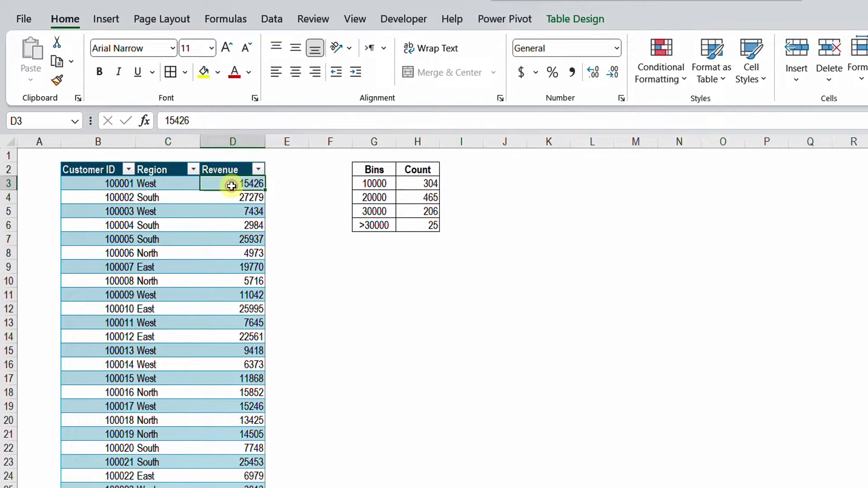
# Review each revenue bin and its count in the existing frequency table in G2:H6
pyautogui.press('Right')
pyautogui.press('Right')
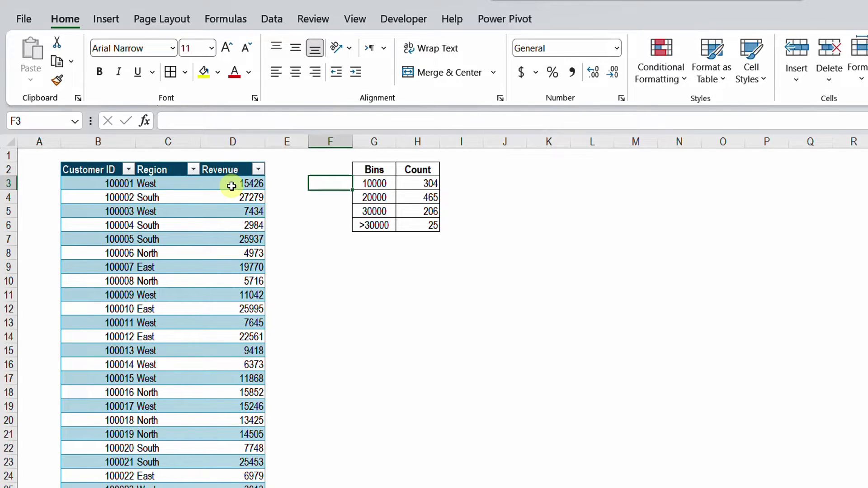
pyautogui.press('Down')
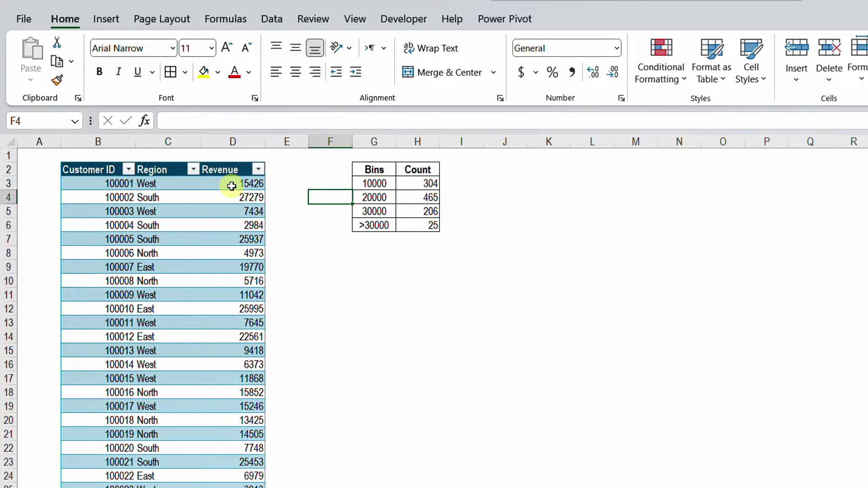
pyautogui.press('Down')
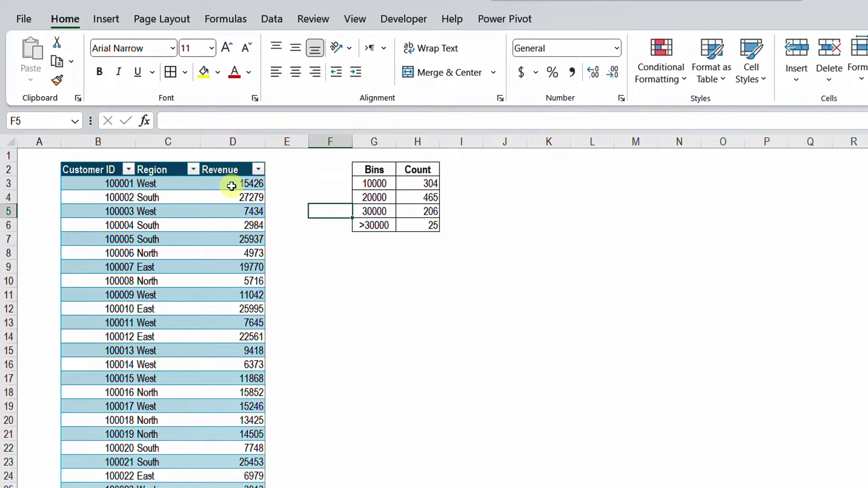
pyautogui.press('Down')
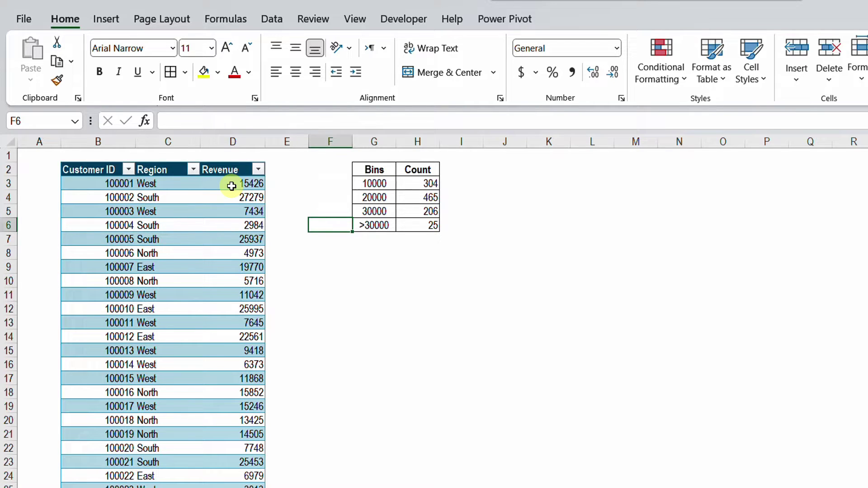
pyautogui.press('Up')
pyautogui.press('Up')
pyautogui.press('Up')
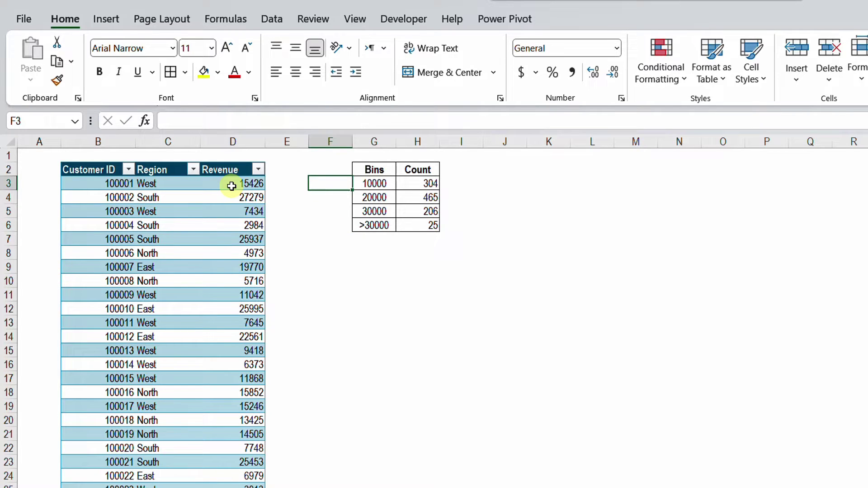
pyautogui.press('Down')
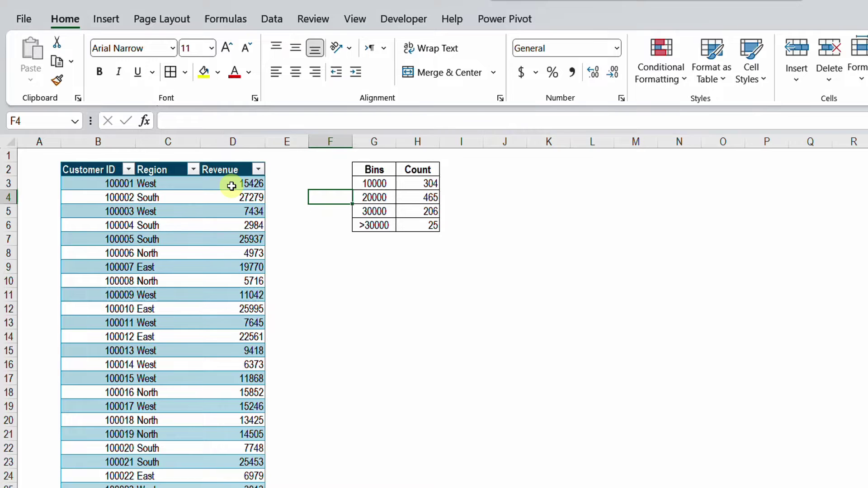
# Delete columns G and H containing the existing Bins and Count table
pyautogui.moveTo(378, 140); pyautogui.dragTo(417, 142)
pyautogui.hotkey('ctrl', '-')
# Insert a PivotTable from the CustomerData table on the existing worksheet at cell G2 of Sheet1
pyautogui.click(185, 240)
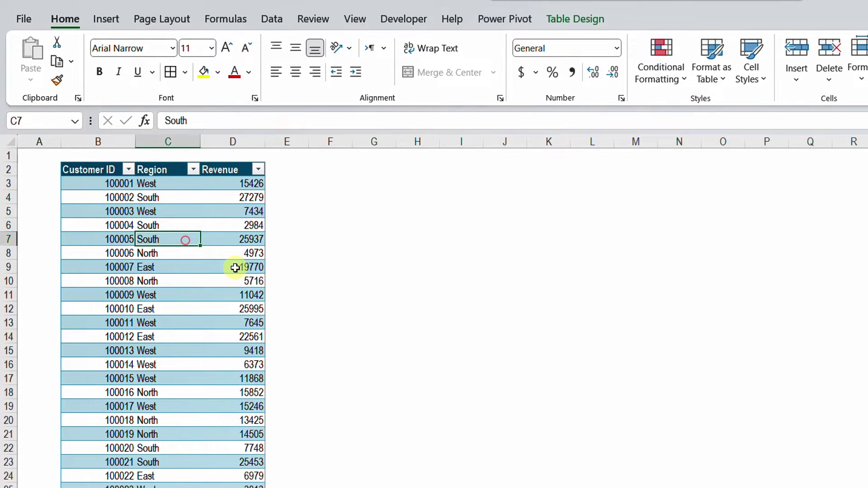
pyautogui.click(106, 20)
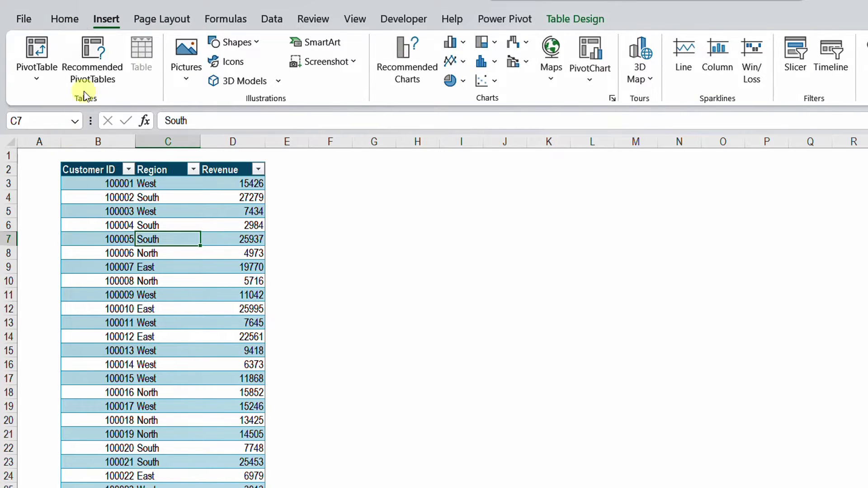
pyautogui.click(40, 82)
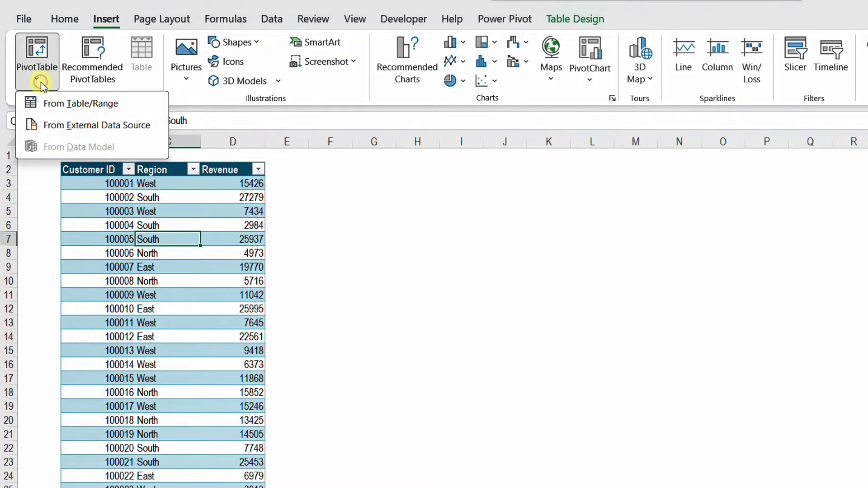
pyautogui.click(50, 103)
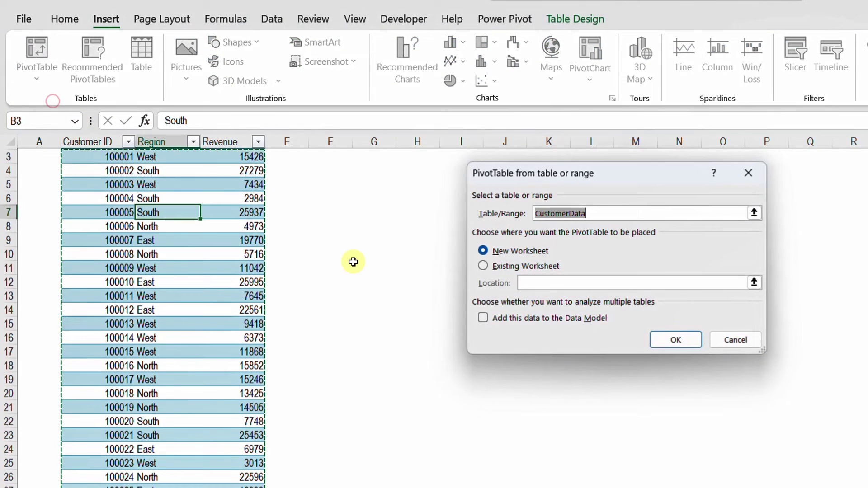
pyautogui.click(483, 266)
pyautogui.click(754, 283)
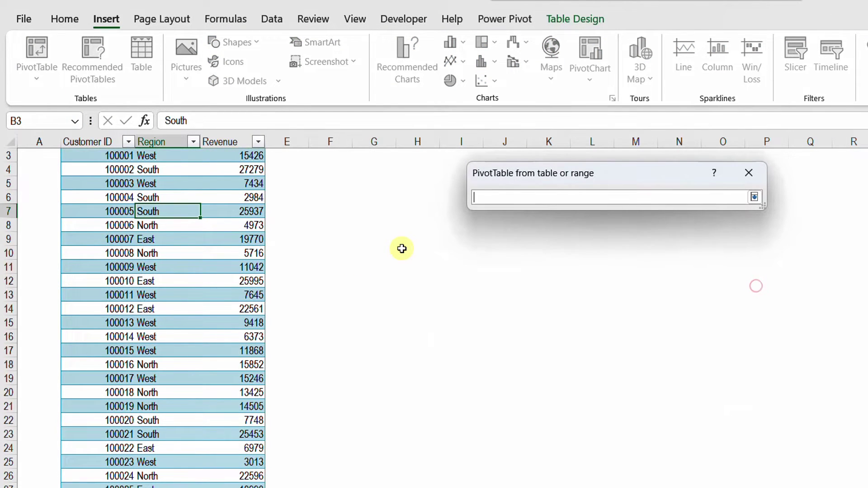
pyautogui.scroll(1, 402, 249)
pyautogui.click(374, 170)
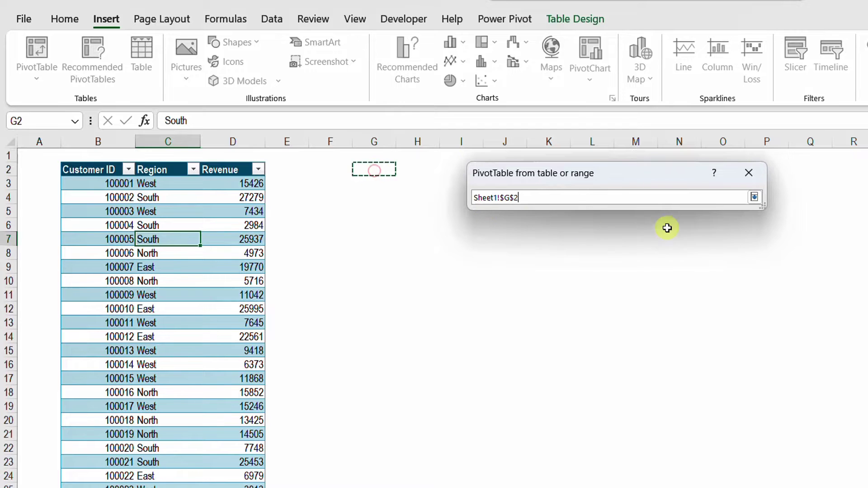
pyautogui.click(758, 202)
pyautogui.click(674, 339)
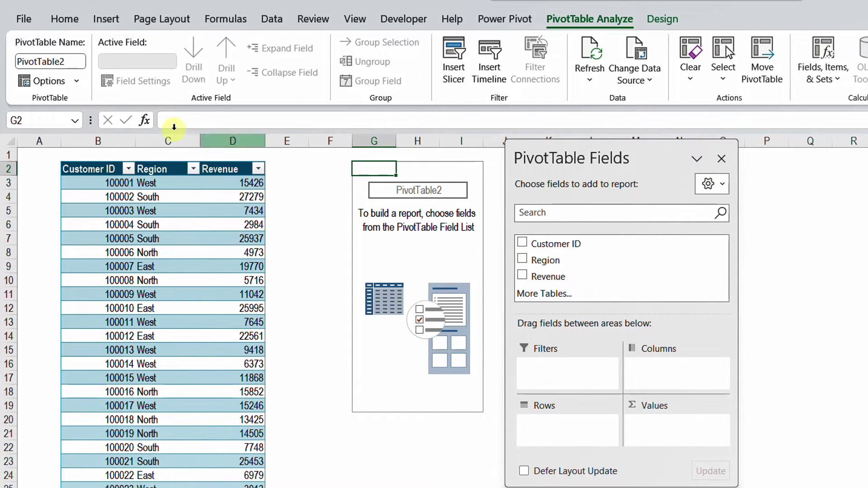
# Name the PivotTable Frq_Dist
pyautogui.click(70, 63)
pyautogui.write('Frq_Dist')
pyautogui.press('Return')
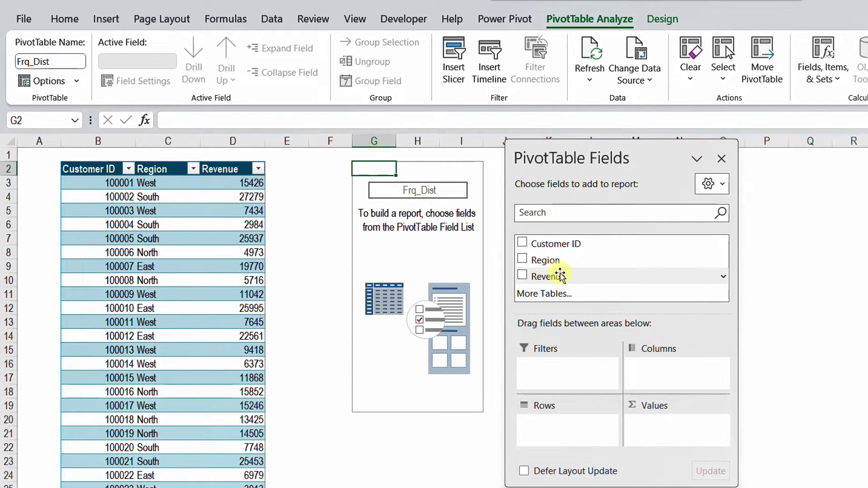
# Add Revenue to the PivotTable as a value summarized by Count, and also as the row field
pyautogui.moveTo(564, 280); pyautogui.dragTo(664, 430)
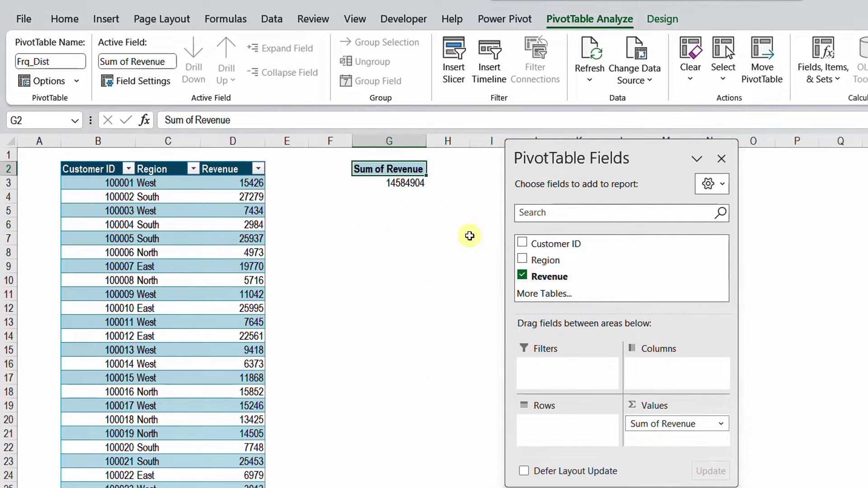
pyautogui.click(399, 184)
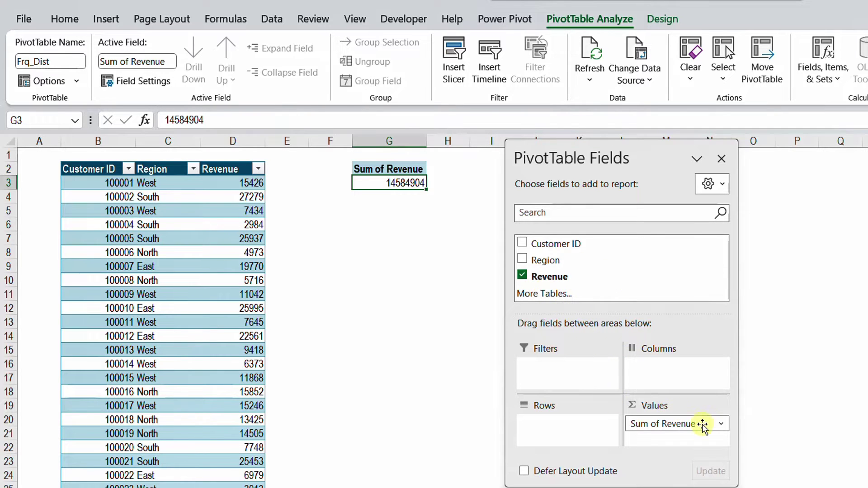
pyautogui.click(721, 425)
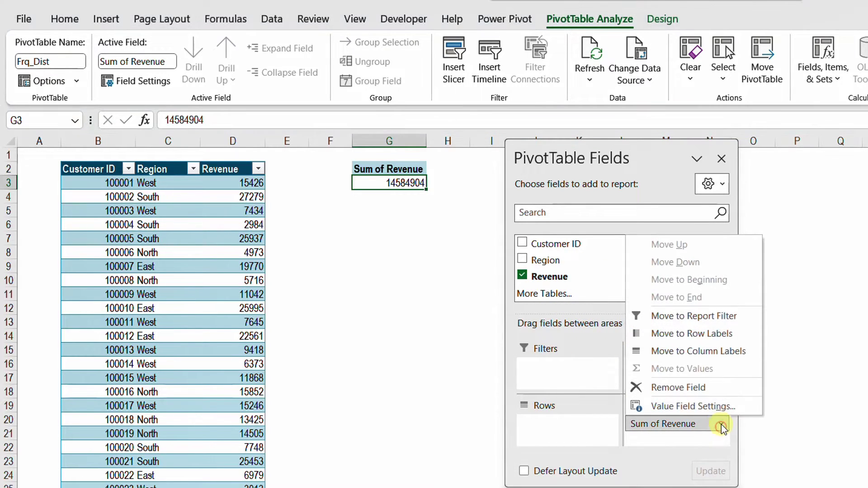
pyautogui.click(687, 406)
pyautogui.click(495, 257)
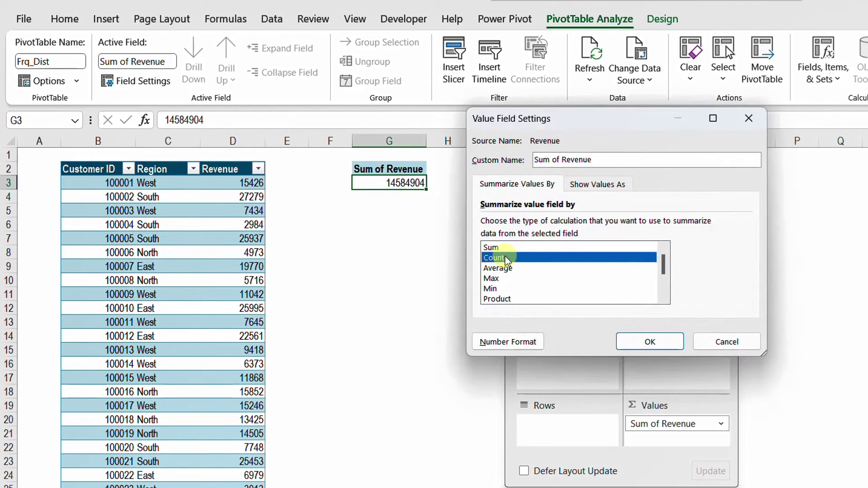
pyautogui.click(649, 342)
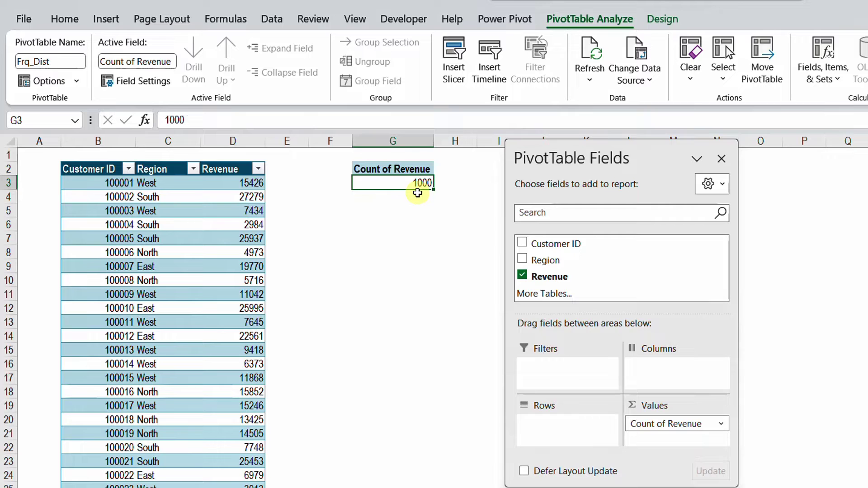
pyautogui.moveTo(571, 276); pyautogui.dragTo(600, 432)
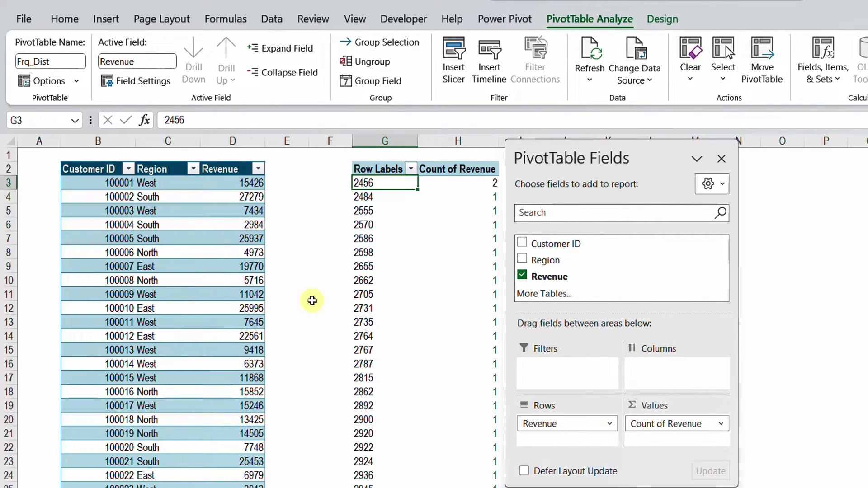
# Examine the individual revenue row labels and their counts in the PivotTable
pyautogui.hotkey('alt', 'h')
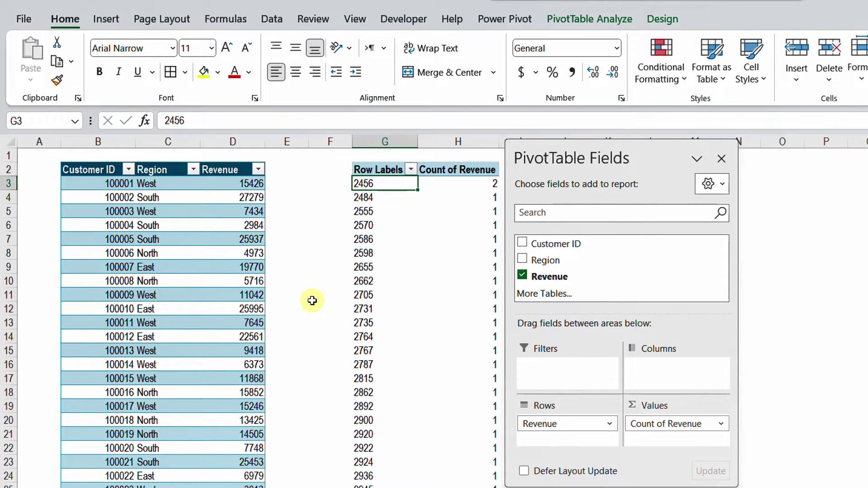
pyautogui.press('Right')
pyautogui.press('Left')
pyautogui.press('Right')
pyautogui.press('Down')
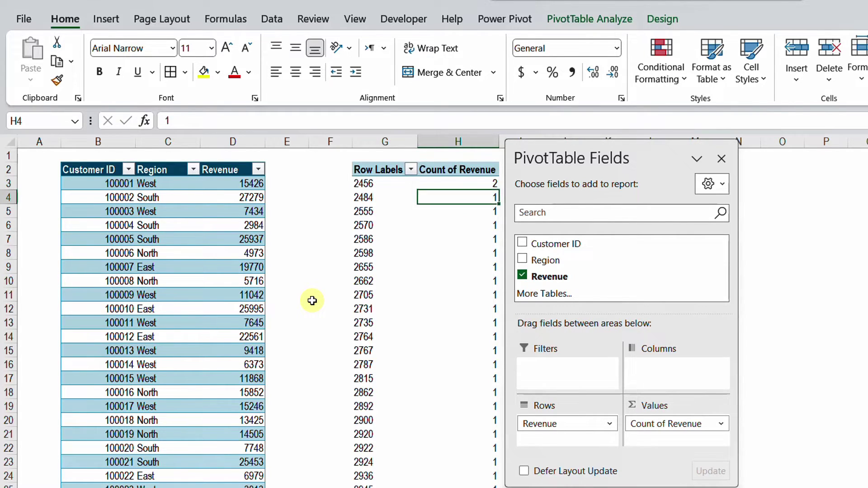
pyautogui.press('Left')
pyautogui.press('Right')
pyautogui.press('Left')
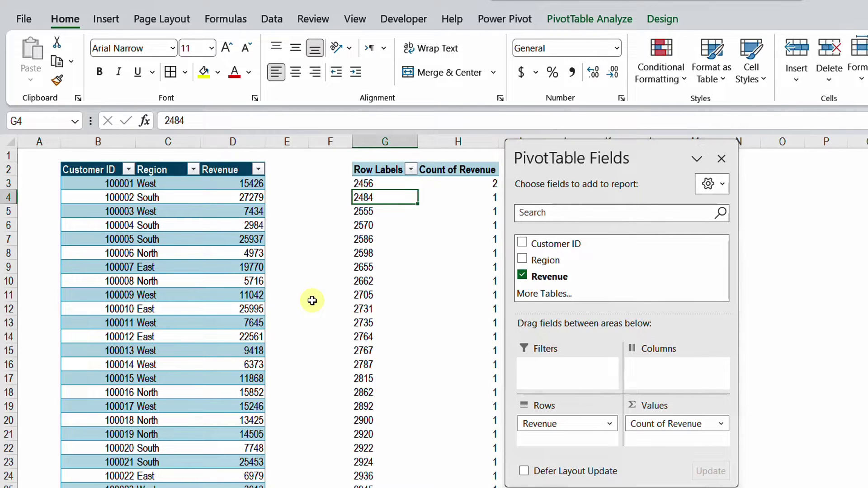
# Group the PivotTable's revenue row labels starting at 0, ending at 40000, in intervals of 10000
pyautogui.rightClick(381, 199)
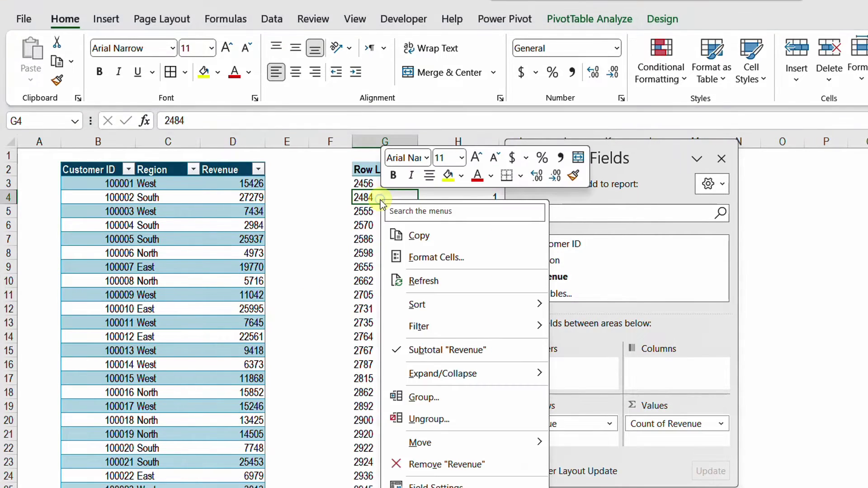
pyautogui.click(425, 397)
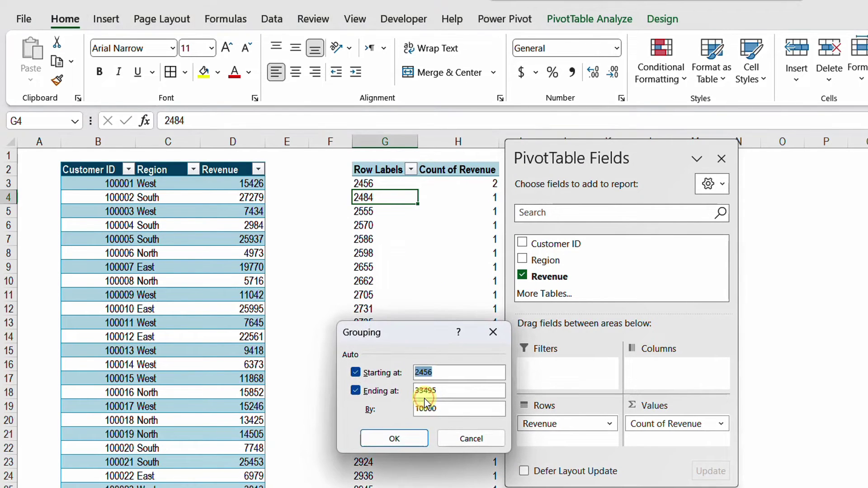
pyautogui.moveTo(436, 337); pyautogui.dragTo(434, 232)
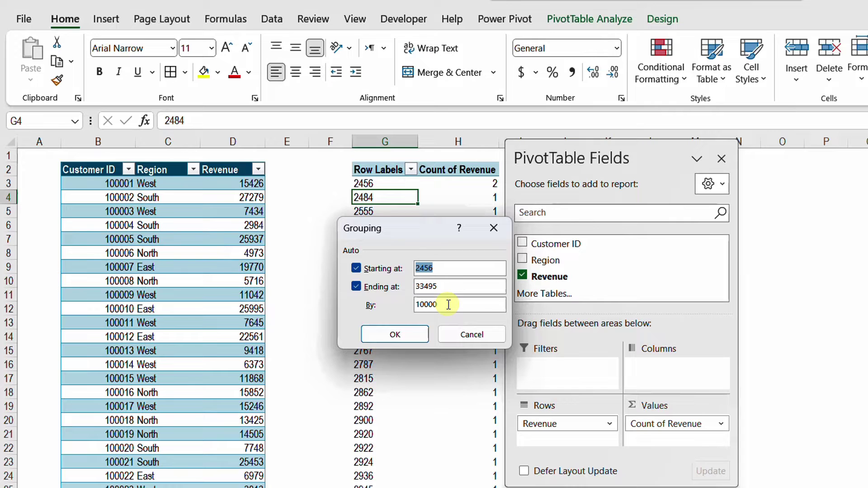
pyautogui.write('0')
pyautogui.press('Tab')
pyautogui.moveTo(436, 286); pyautogui.dragTo(415, 289)
pyautogui.write('40000')
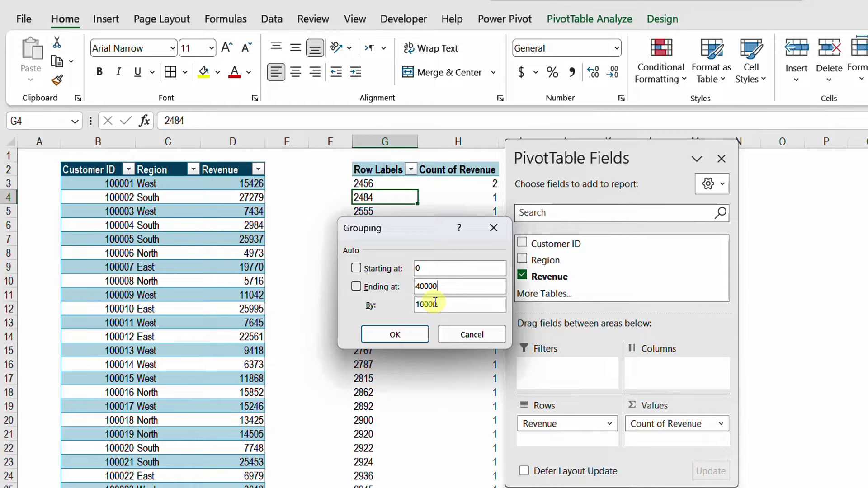
pyautogui.click(395, 335)
# Move the field list clear of the PivotTable and add Region as the column field
pyautogui.moveTo(571, 155); pyautogui.dragTo(715, 169)
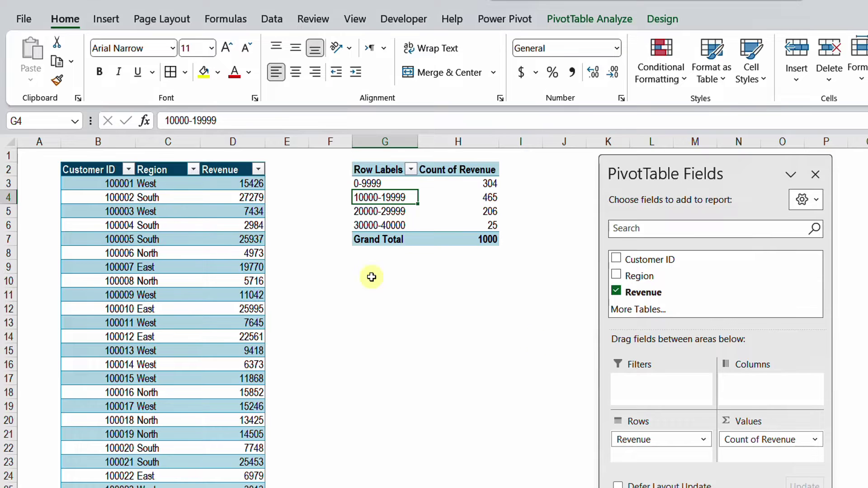
pyautogui.moveTo(649, 276); pyautogui.dragTo(772, 397)
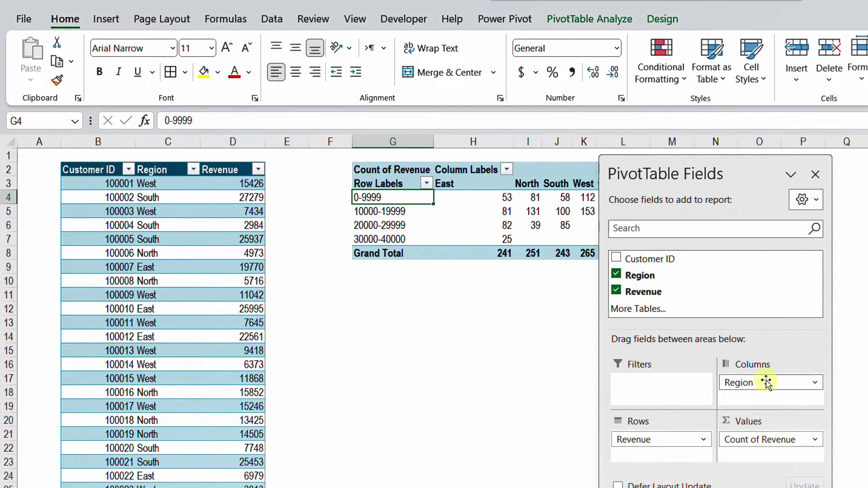
# Move the field list clear of the PivotTable and examine the counts for each revenue band across the four regions and the grand total
pyautogui.doubleClick(719, 167)
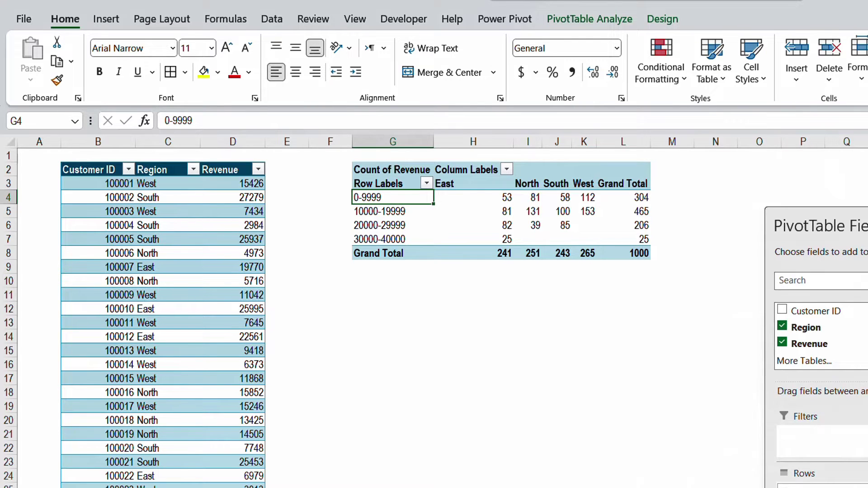
pyautogui.hotkey('ctrl', 'Right')
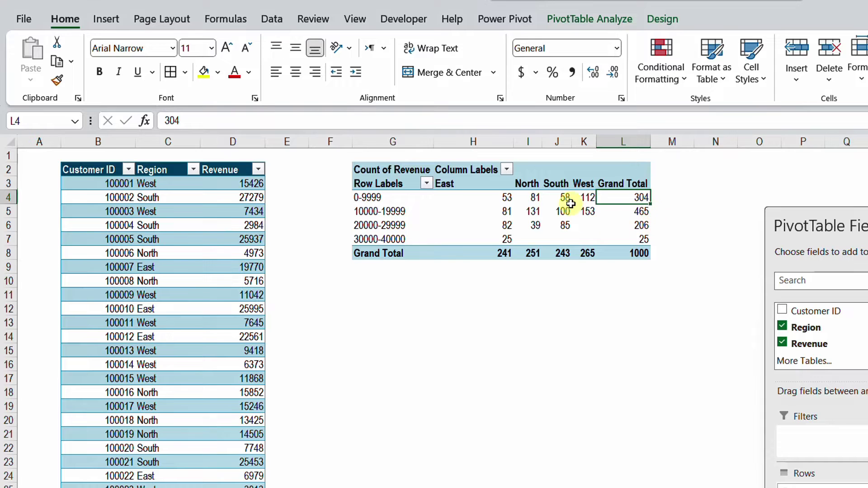
pyautogui.click(586, 197)
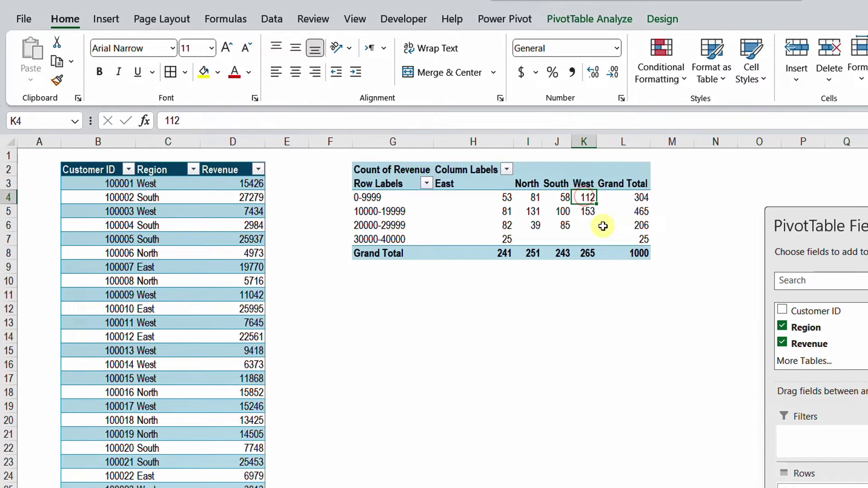
pyautogui.click(508, 198)
pyautogui.click(493, 225)
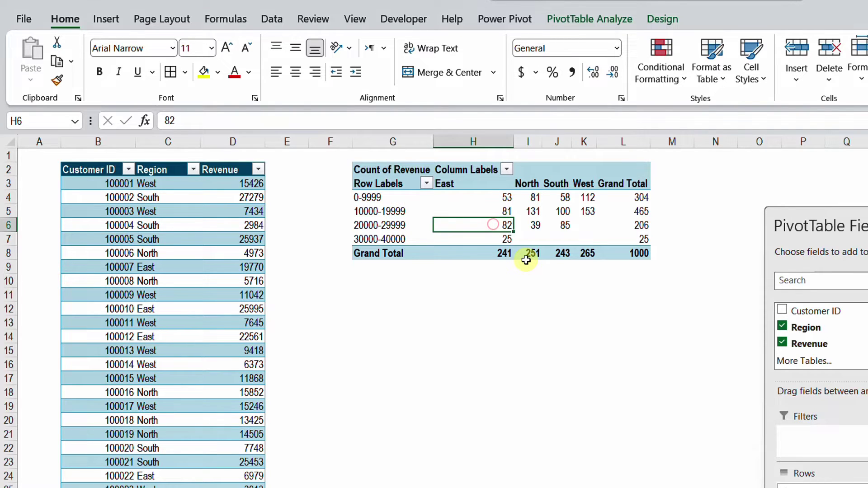
pyautogui.press('Right')
pyautogui.press('Right')
pyautogui.press('Right')
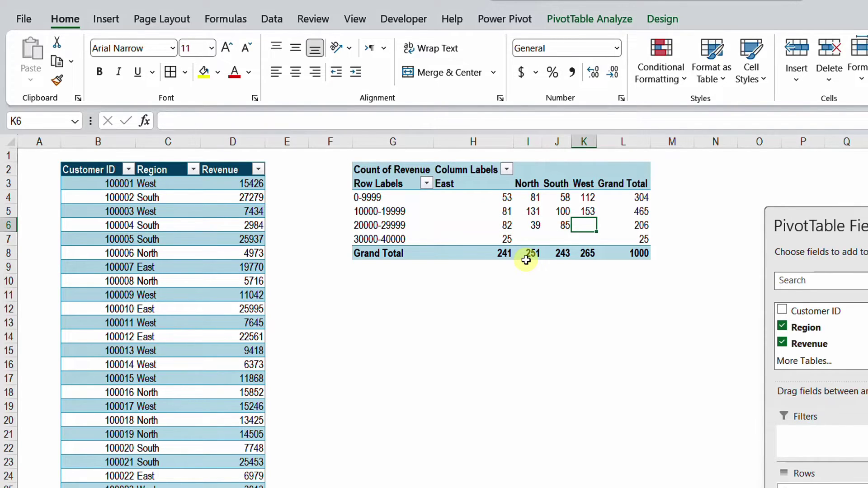
pyautogui.press('Down')
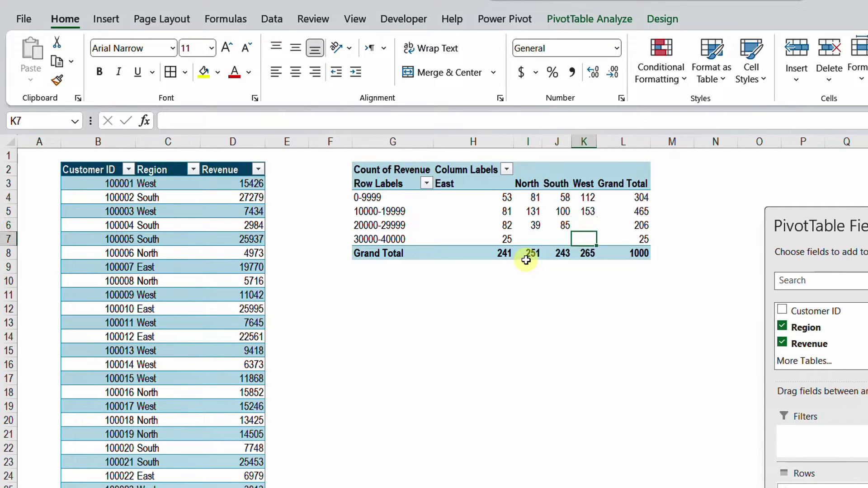
pyautogui.press('Left')
pyautogui.press('Left')
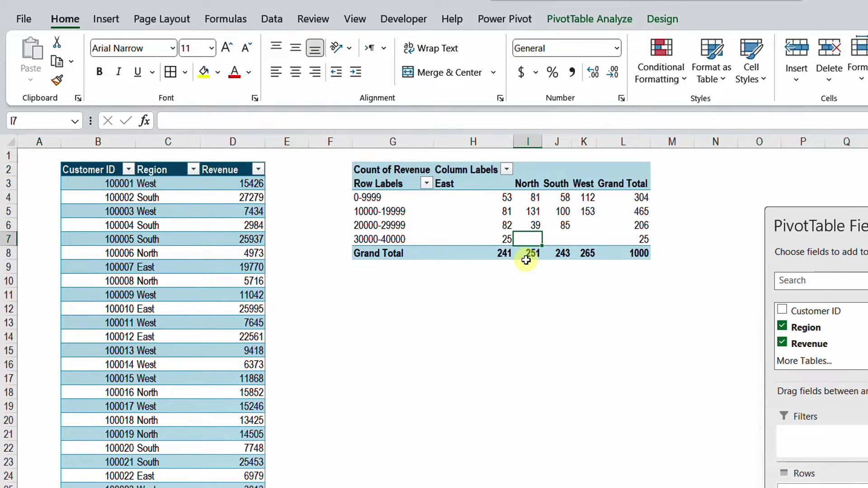
pyautogui.press('Left')
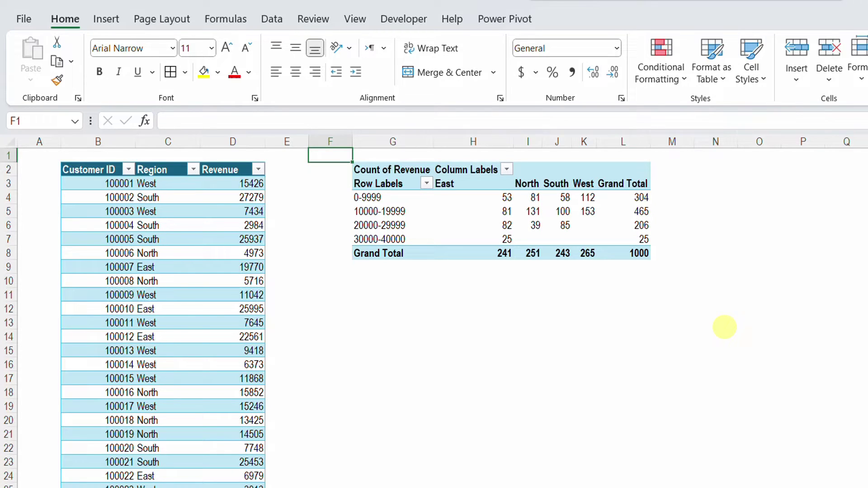
# Insert a Histogram chart based on the customer data table and place it directly below the PivotTable
pyautogui.click(183, 285)
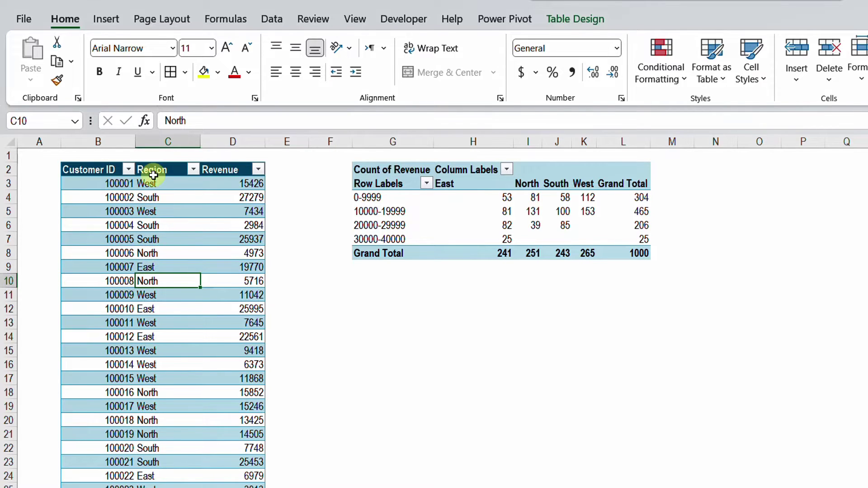
pyautogui.click(111, 20)
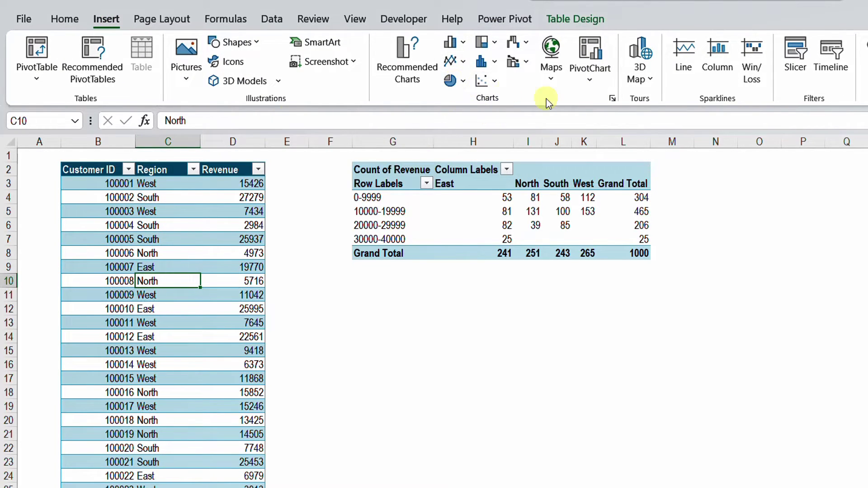
pyautogui.click(612, 98)
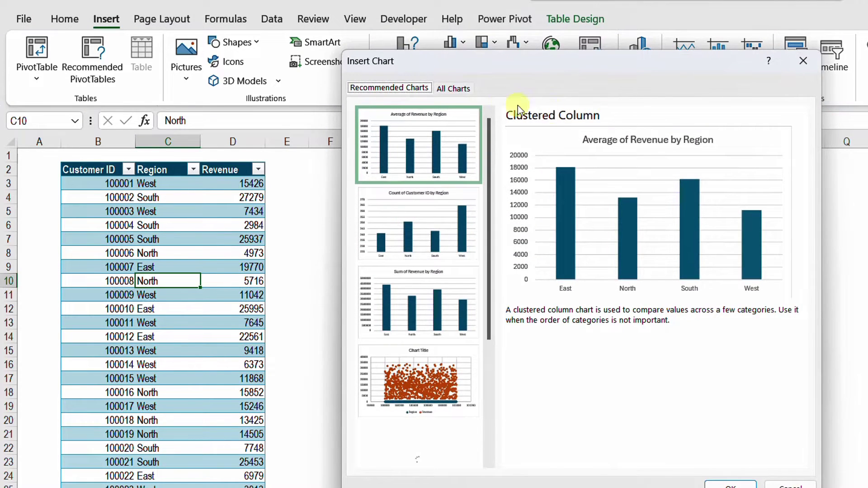
pyautogui.click(461, 87)
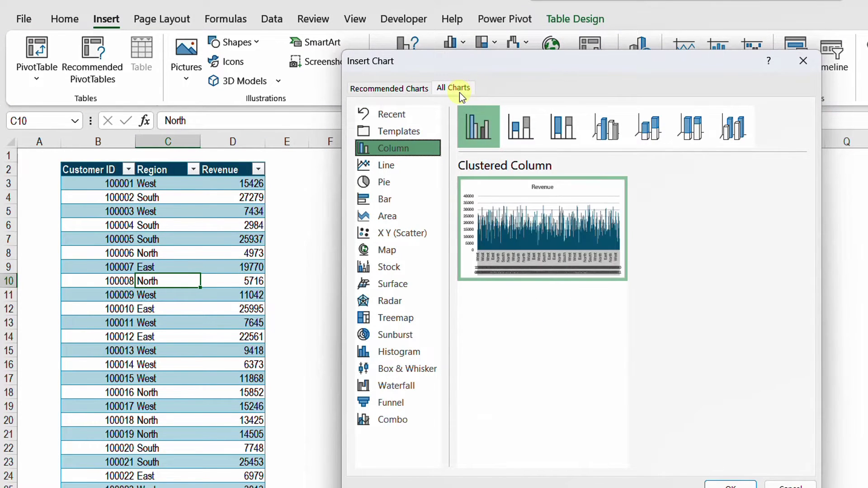
pyautogui.click(402, 350)
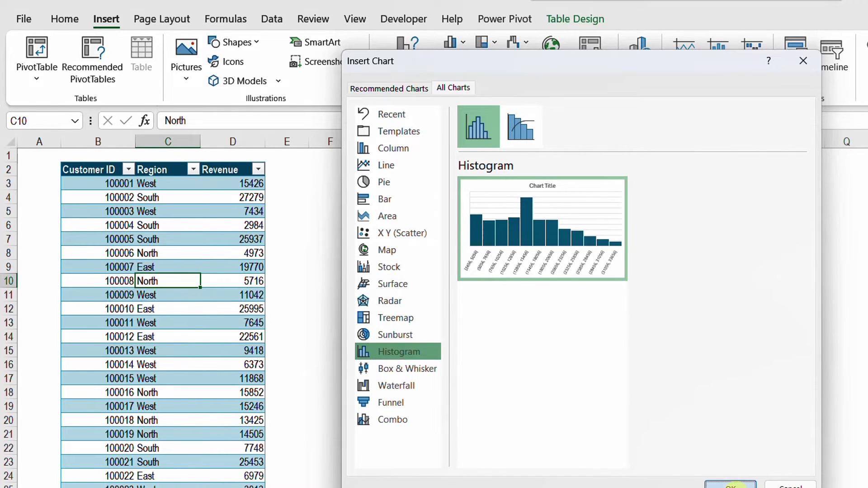
pyautogui.click(729, 484)
pyautogui.moveTo(603, 242); pyautogui.dragTo(544, 275)
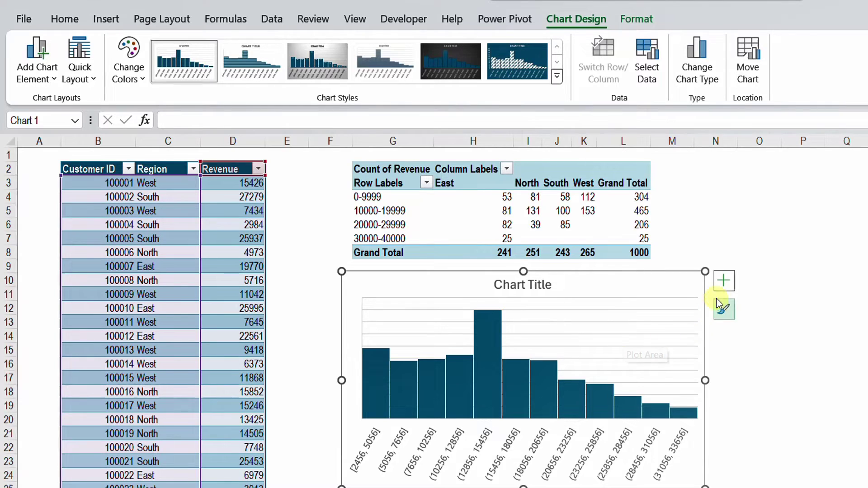
# Add data labels to the histogram and remove its gridlines and chart title
pyautogui.click(722, 283)
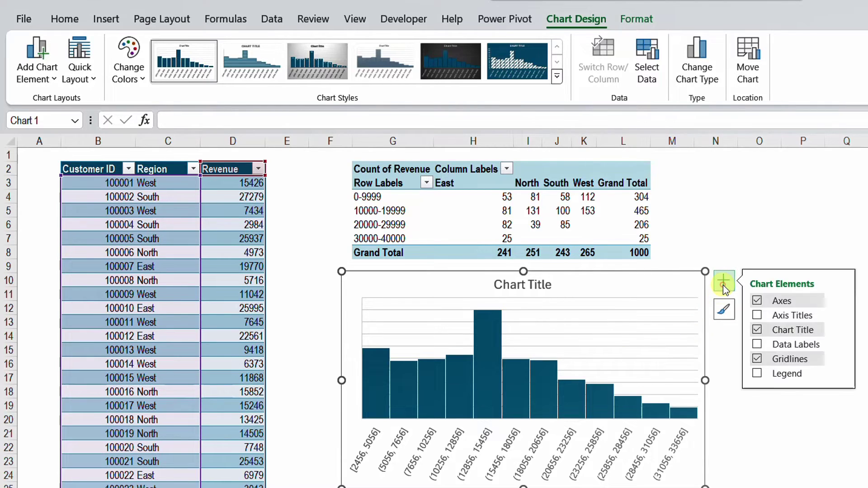
pyautogui.click(757, 344)
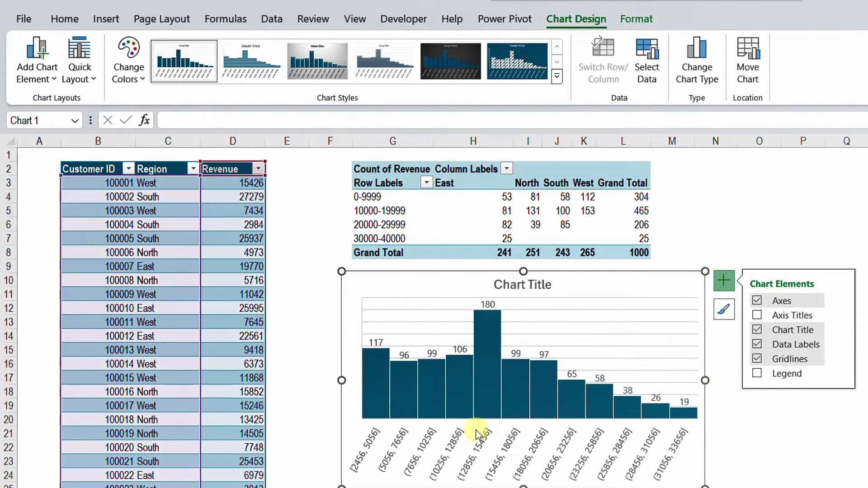
pyautogui.moveTo(380, 346); pyautogui.dragTo(389, 393)
pyautogui.click(555, 310)
pyautogui.press('Delete')
pyautogui.click(547, 287)
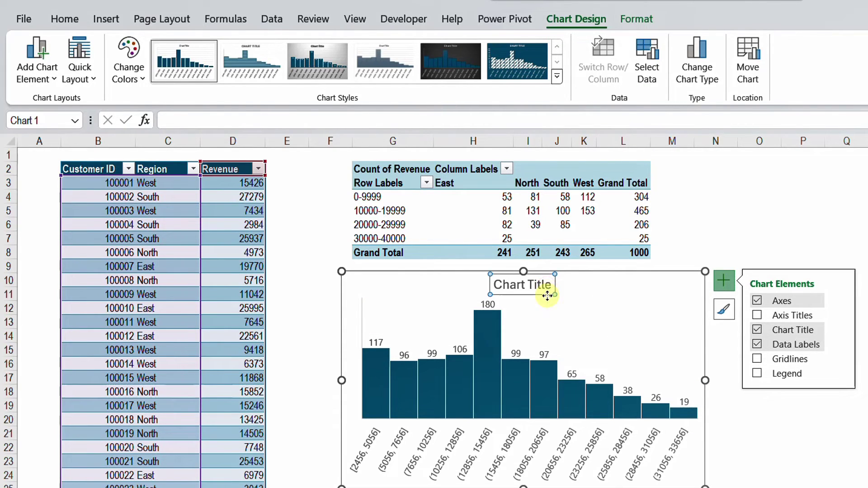
pyautogui.press('Delete')
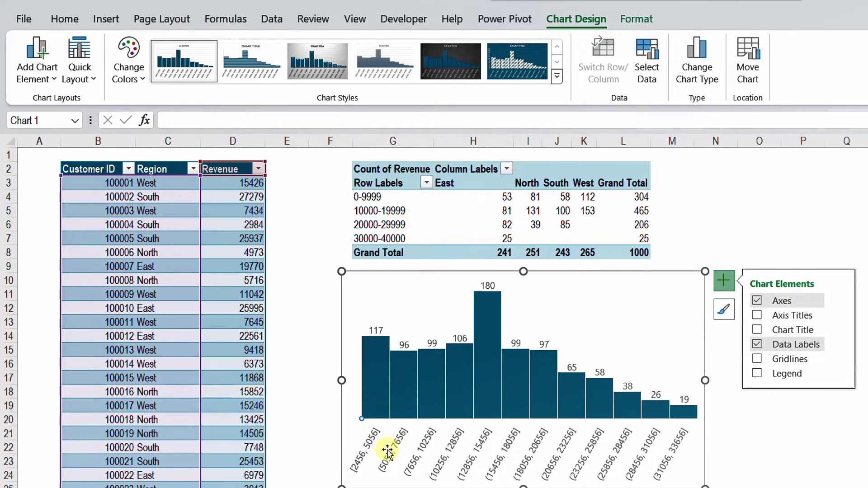
# Set the bin width of the histogram's horizontal axis to 10000
pyautogui.click(478, 453)
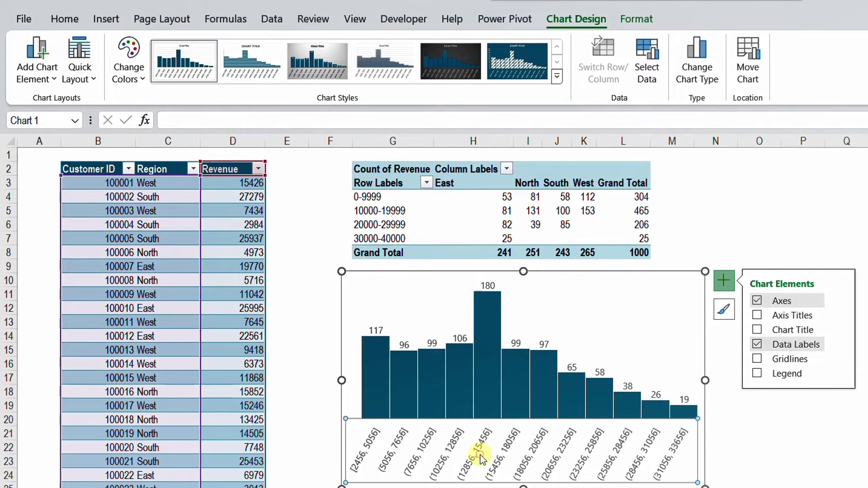
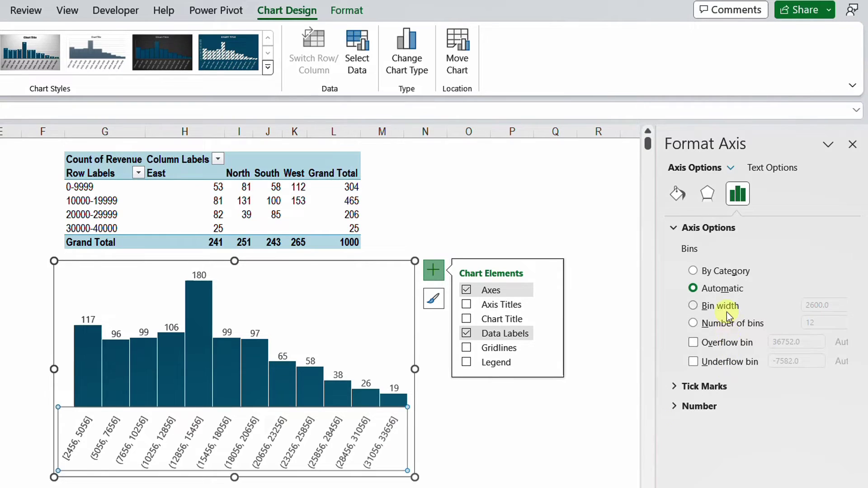
pyautogui.click(693, 306)
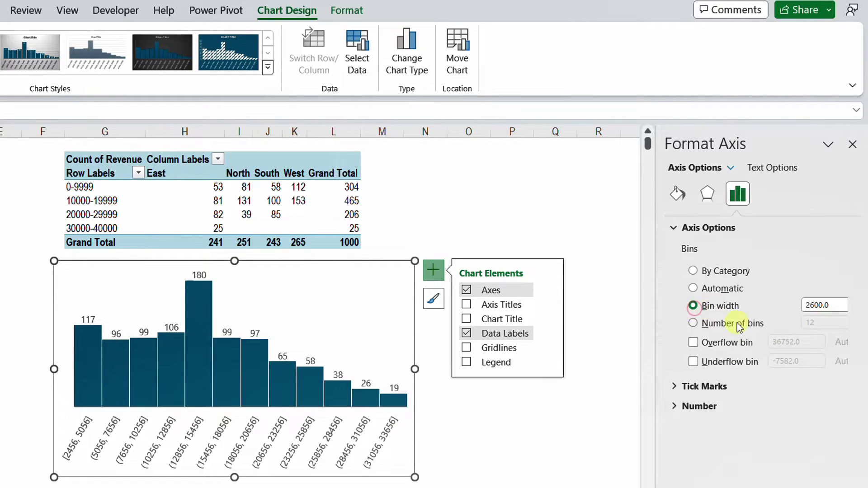
pyautogui.click(814, 305)
pyautogui.write('10000')
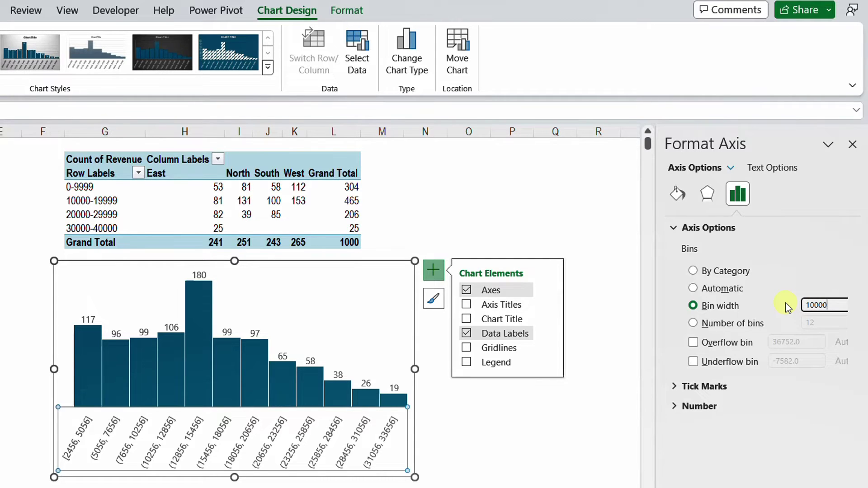
pyautogui.press('Return')
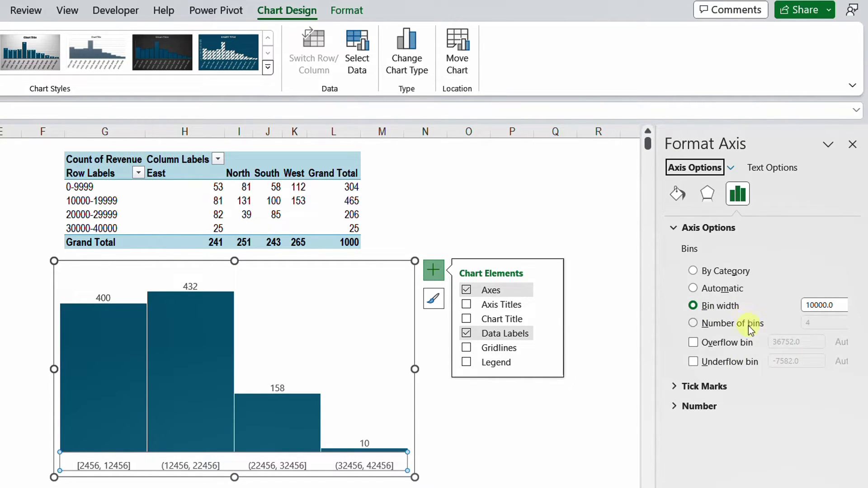
# Set the histogram's number of bins to 6 and widen the chart to about column Q so its bin labels have more room
pyautogui.click(706, 325)
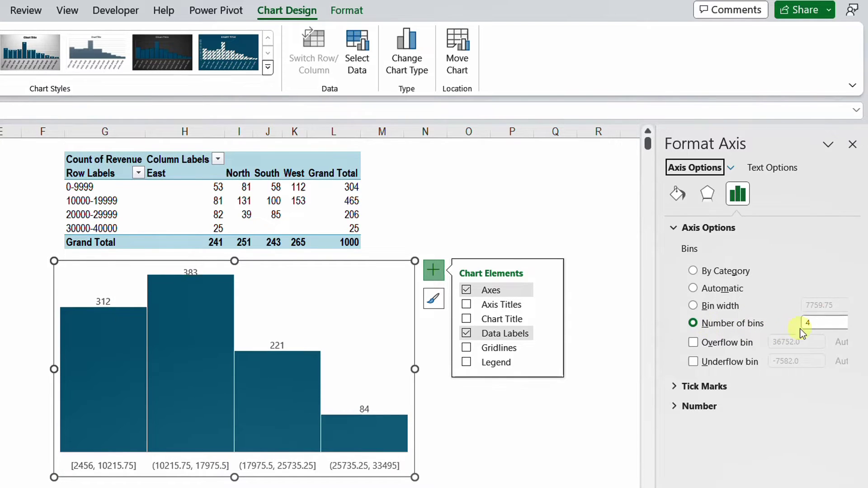
pyautogui.click(804, 322)
pyautogui.write('6')
pyautogui.press('Return')
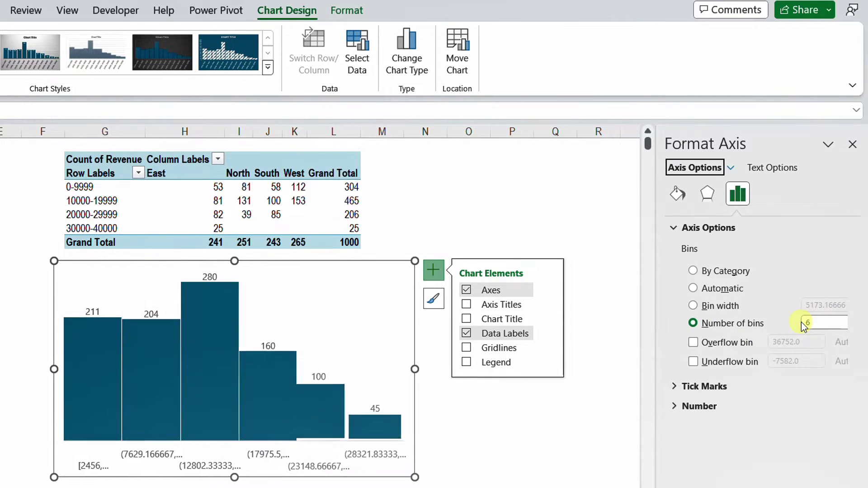
pyautogui.moveTo(415, 369); pyautogui.dragTo(483, 369)
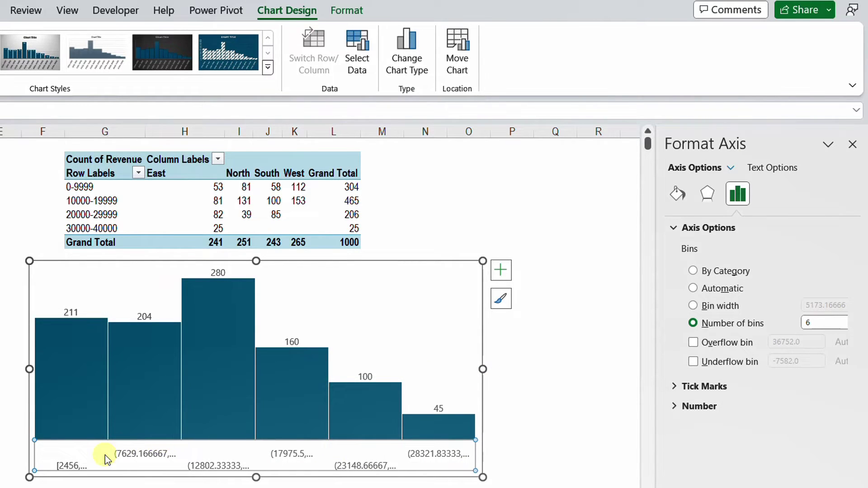
pyautogui.moveTo(482, 369); pyautogui.dragTo(562, 368)
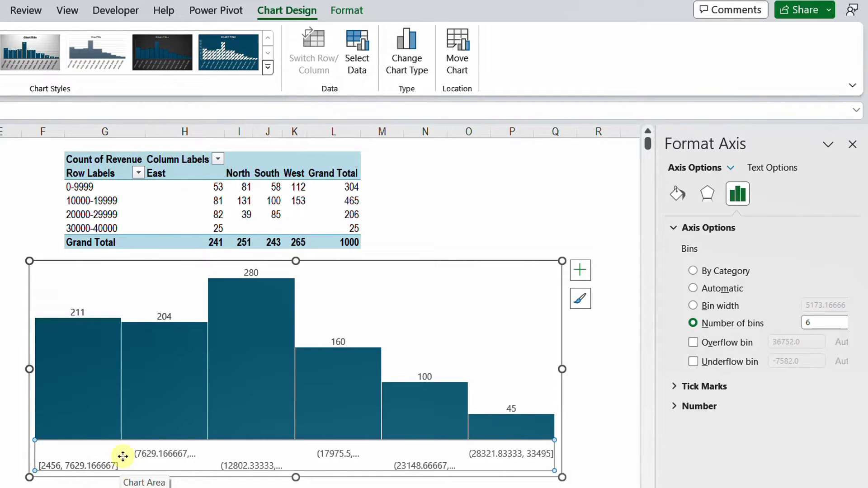
pyautogui.moveTo(158, 382)
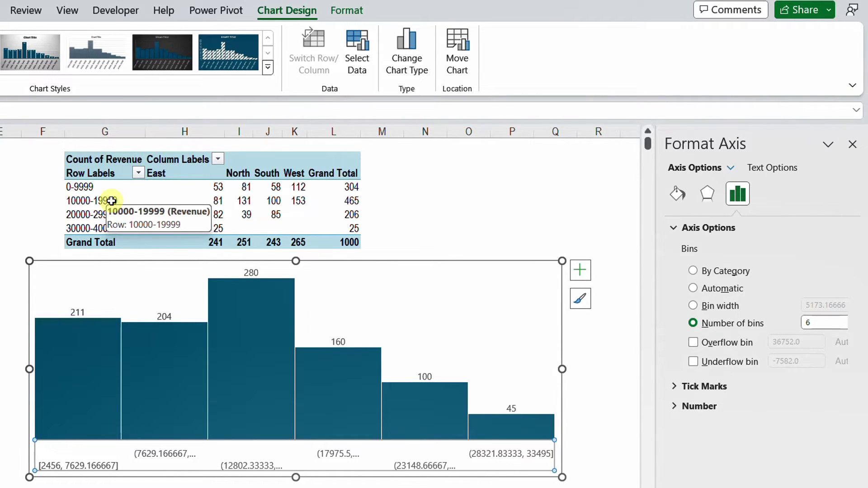
# Enter the header Count in cell H11, beside the Bins header
pyautogui.click(417, 311)
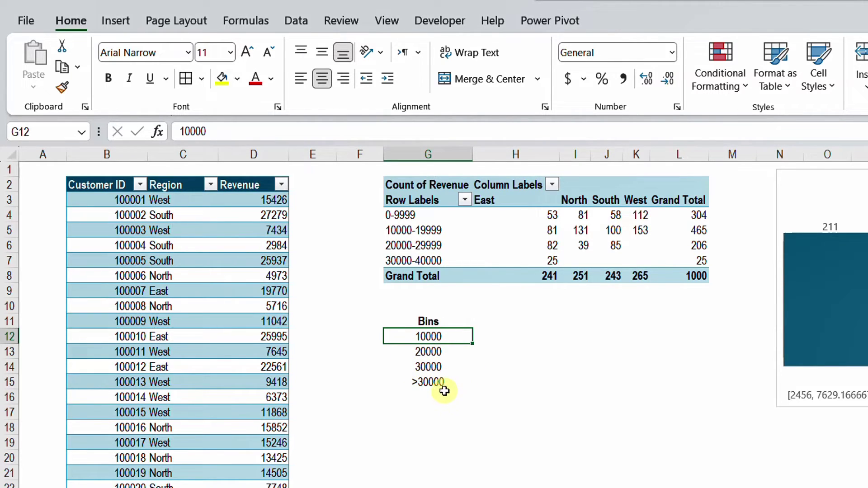
pyautogui.press('Up')
pyautogui.press('Right')
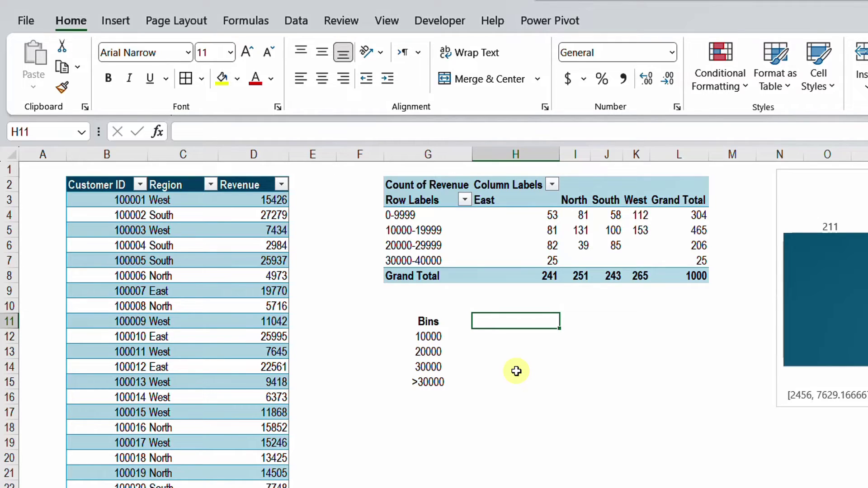
pyautogui.write('Count')
pyautogui.press('Return')
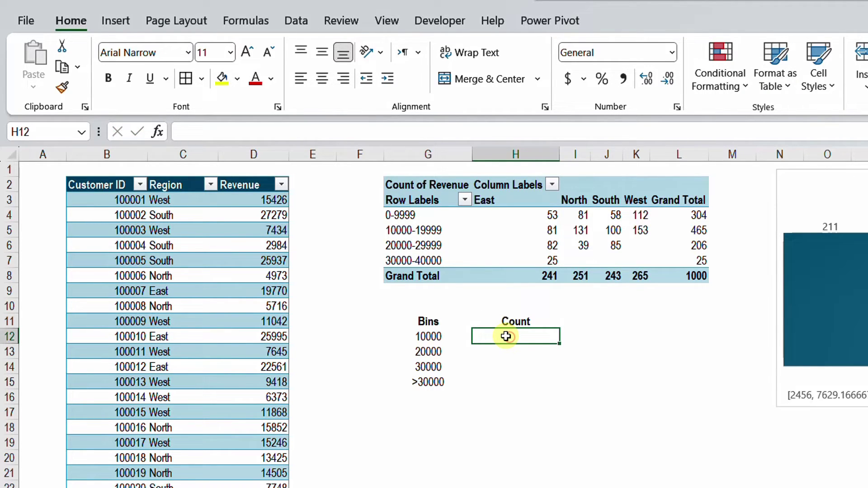
# Count the customers per revenue bin with =FREQUENCY(CustomerData[Revenue],G12:G15) in cell H12
pyautogui.write('=fre')
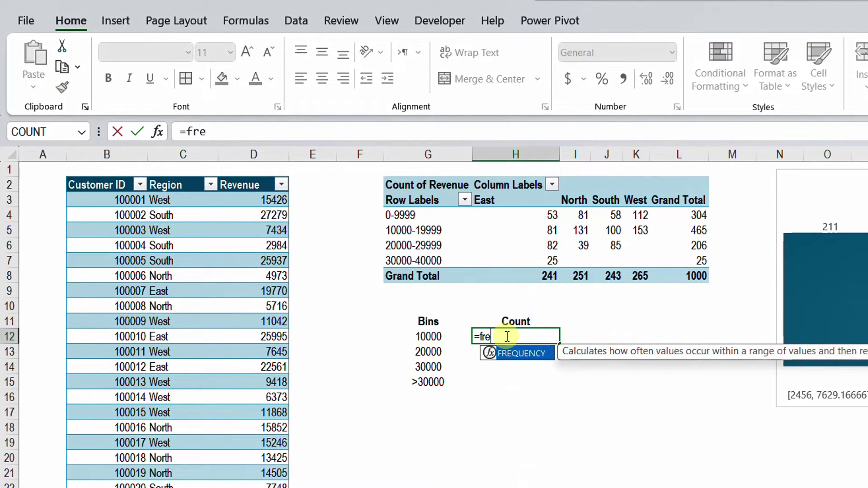
pyautogui.press('Escape')
pyautogui.press('BackSpace')
pyautogui.press('BackSpace')
pyautogui.press('BackSpace')
pyautogui.write('Fre')
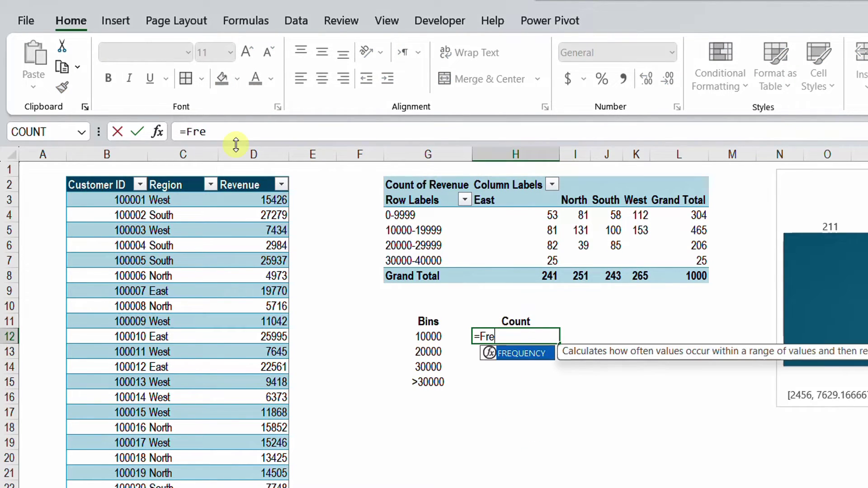
pyautogui.press('Tab')
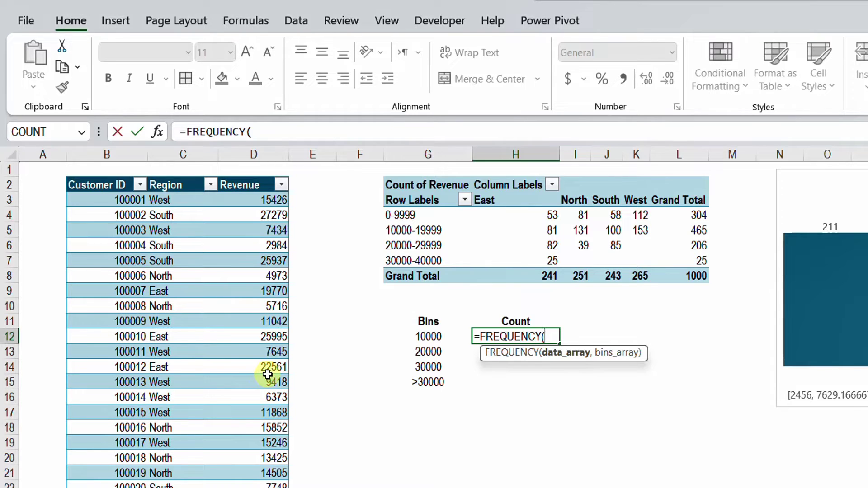
pyautogui.click(247, 175)
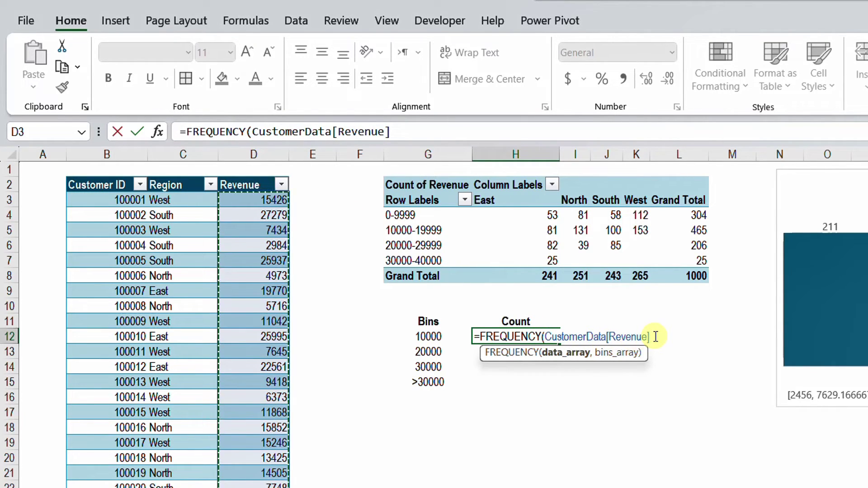
pyautogui.write(',')
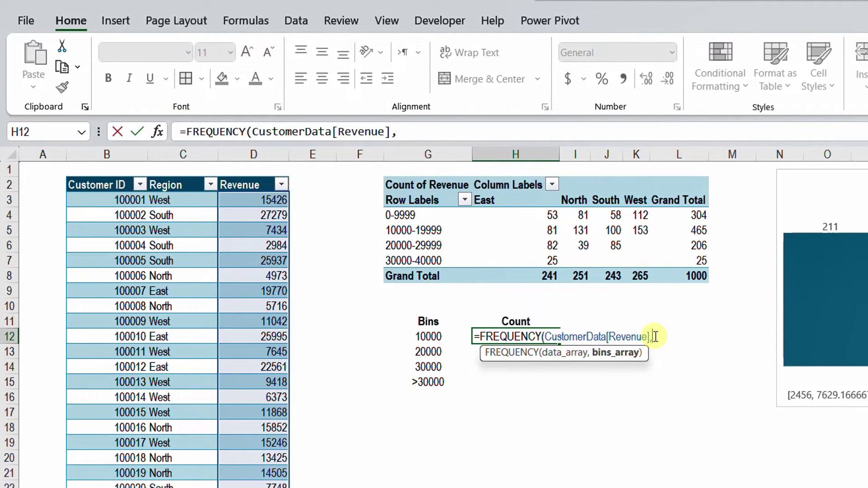
pyautogui.moveTo(432, 335); pyautogui.dragTo(430, 382)
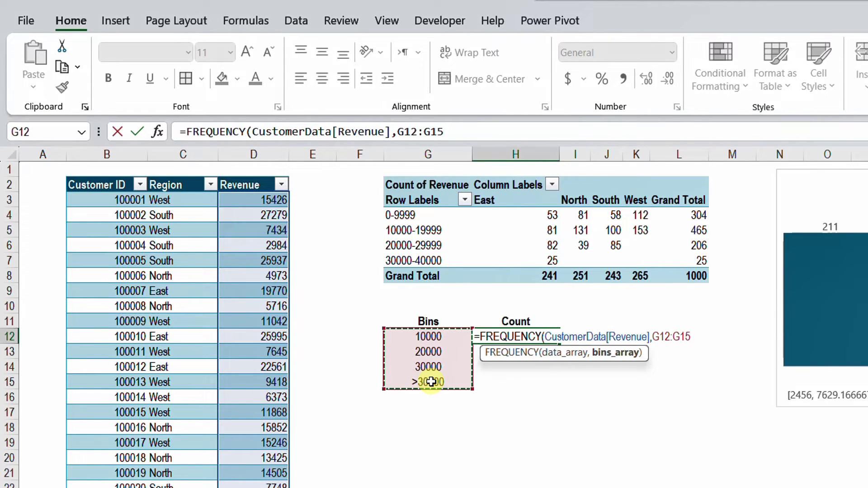
pyautogui.write(')')
pyautogui.press('Return')
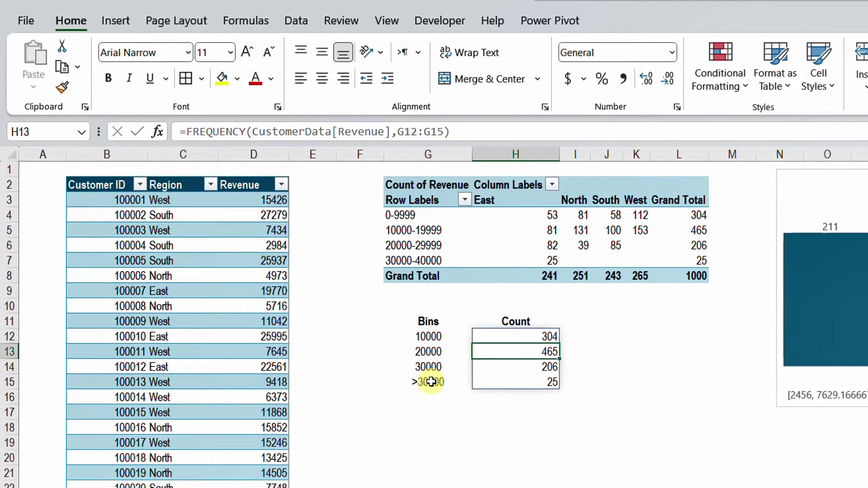
pyautogui.press('Up')
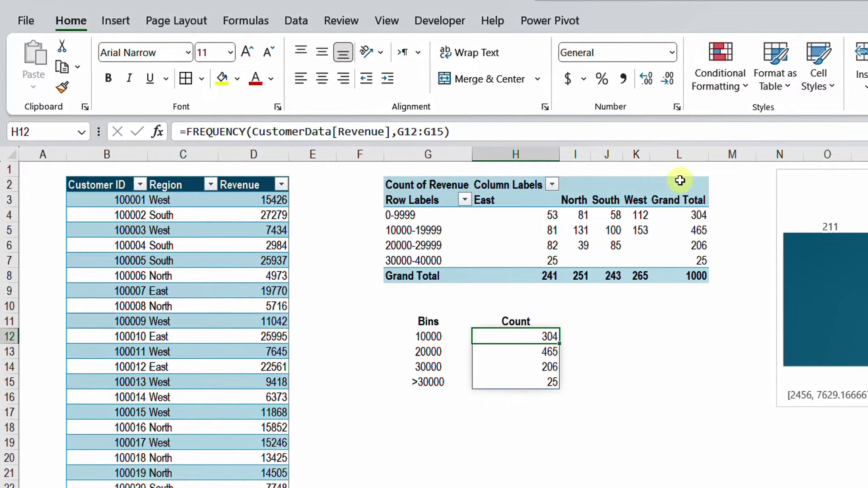
pyautogui.moveTo(689, 253)
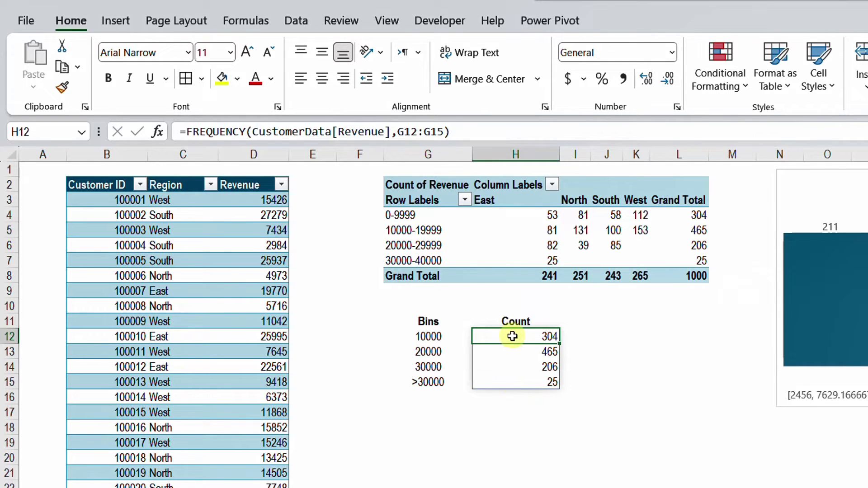
# Re-enter the FREQUENCY formula across H12:H15 as a legacy array formula in curly braces
pyautogui.keyDown('shift'); pyautogui.click(552, 378); pyautogui.keyUp('shift')
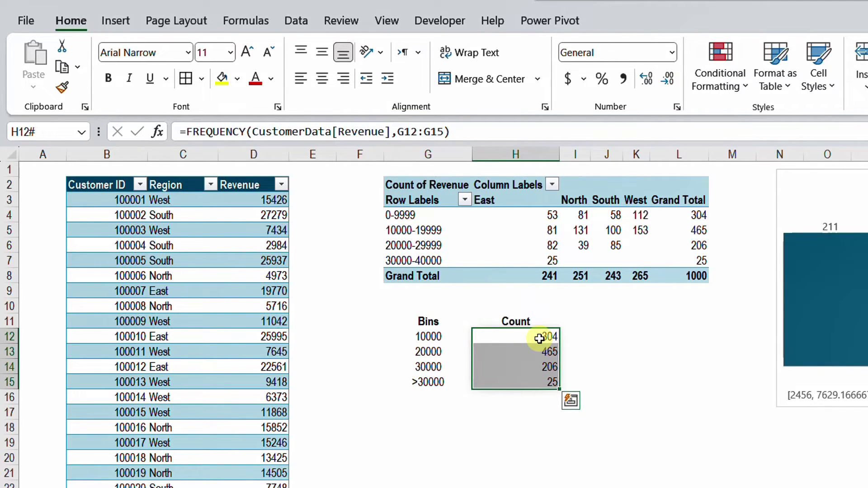
pyautogui.click(480, 131)
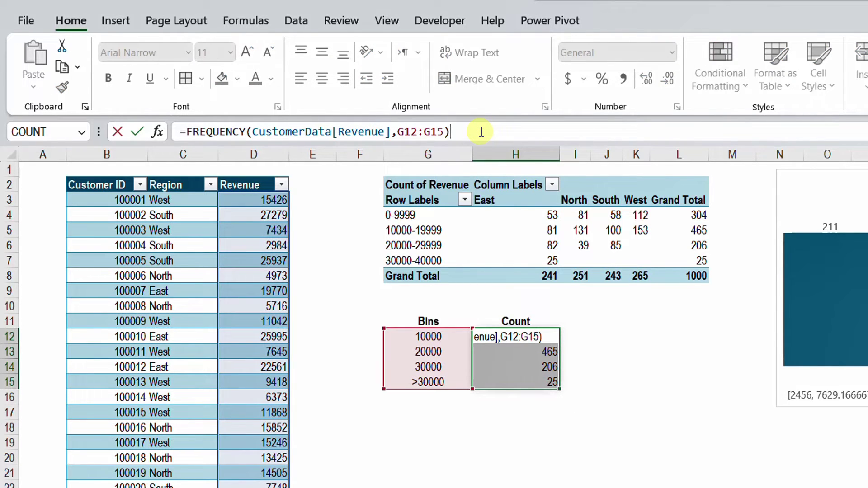
pyautogui.hotkey('ctrl', 'shift', 'Return')
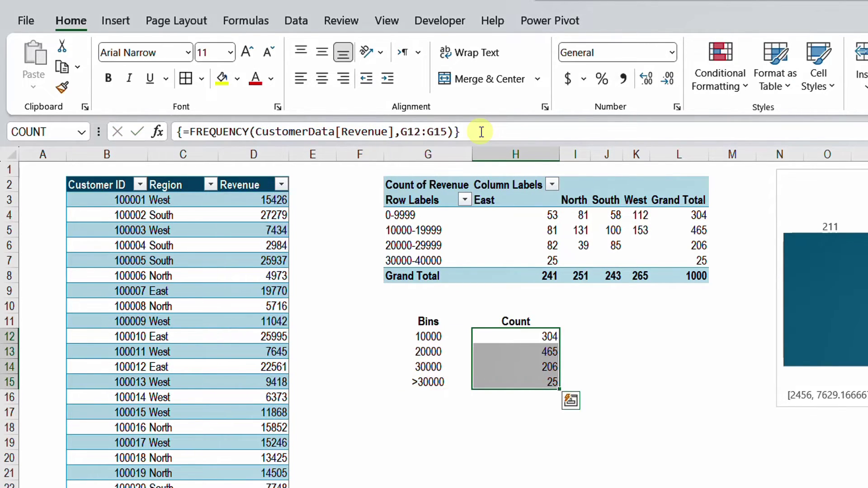
pyautogui.click(523, 412)
pyautogui.click(532, 335)
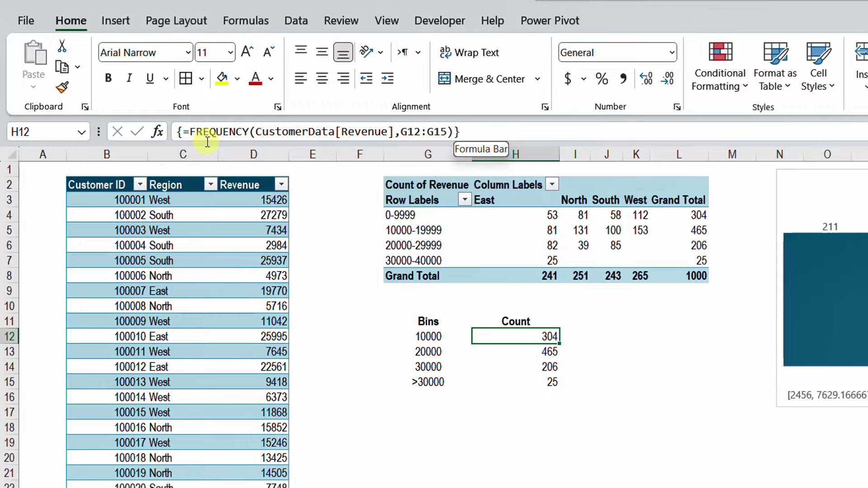
# Move the Count header and its results from H11:H15 to L11:L15
pyautogui.press('Up')
pyautogui.hotkey('ctrl', 'shift', 'Down')
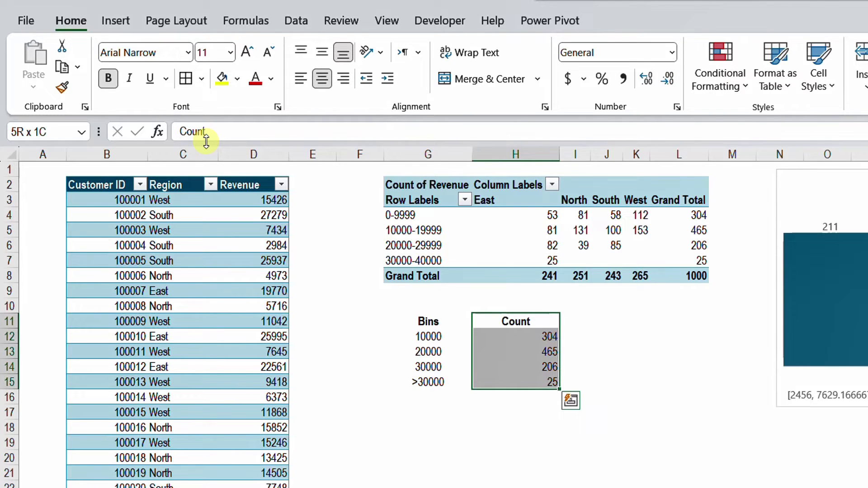
pyautogui.hotkey('ctrl', 'x')
pyautogui.press('Right')
pyautogui.press('Right')
pyautogui.press('Right')
pyautogui.press('Right')
pyautogui.hotkey('ctrl', 'v')
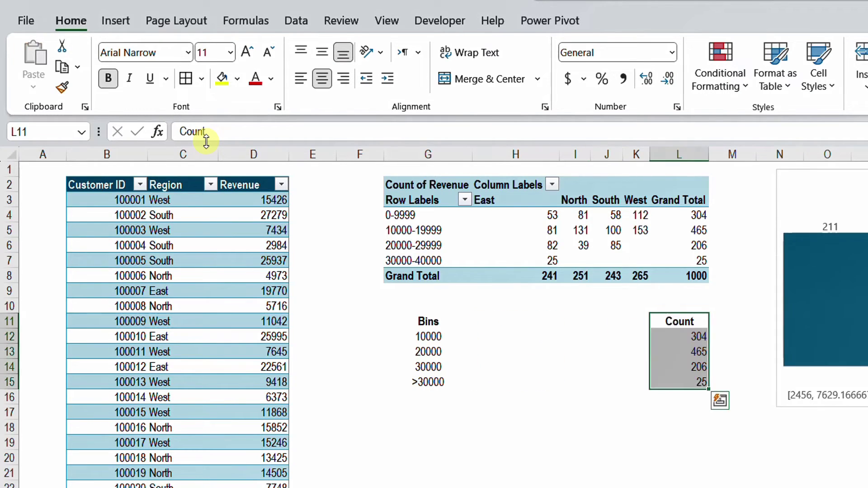
# Copy the East, North, South and West headers from the PivotTable's row 3 and paste them as values into H11:K11
pyautogui.press('Left')
pyautogui.press('Left')
pyautogui.press('Left')
pyautogui.press('Left')
pyautogui.press('Up')
pyautogui.press('Up')
pyautogui.press('Up')
pyautogui.press('Up')
pyautogui.press('Up')
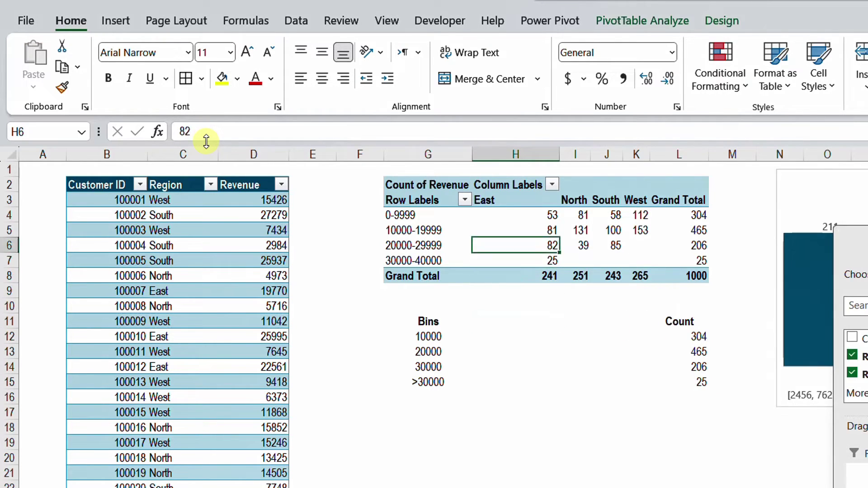
pyautogui.press('Up')
pyautogui.press('Up')
pyautogui.press('Up')
pyautogui.hotkey('shift', 'Right')
pyautogui.hotkey('shift', 'Right')
pyautogui.hotkey('shift', 'Right')
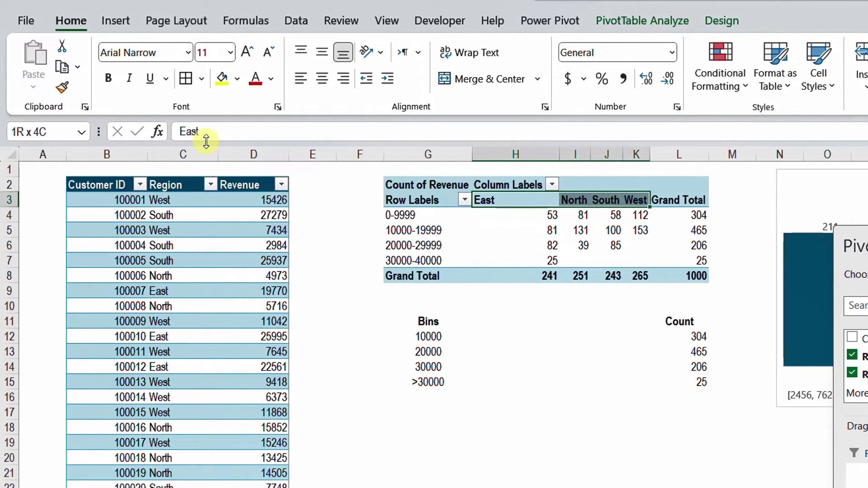
pyautogui.hotkey('ctrl', 'c')
pyautogui.press('Down')
pyautogui.press('Down')
pyautogui.press('Down')
pyautogui.press('Down')
pyautogui.press('Down')
pyautogui.press('Down')
pyautogui.press('Down')
pyautogui.press('Down')
pyautogui.hotkey('alt', 'h')
pyautogui.press('v')
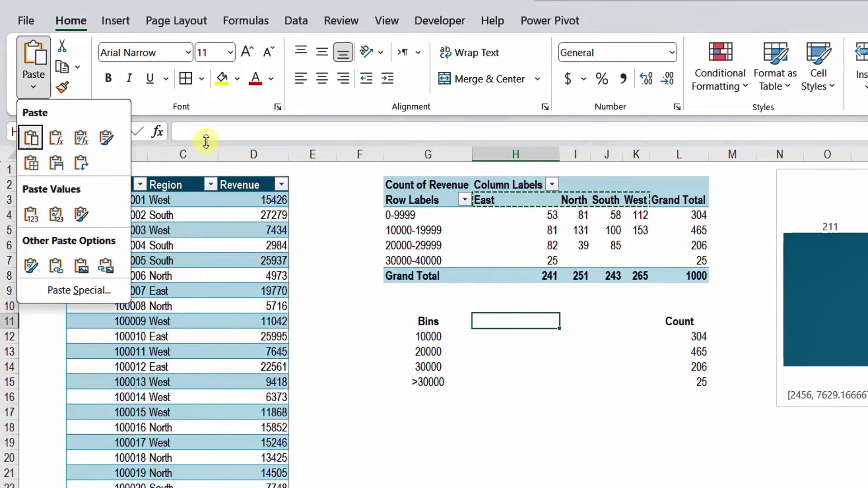
pyautogui.press('v')
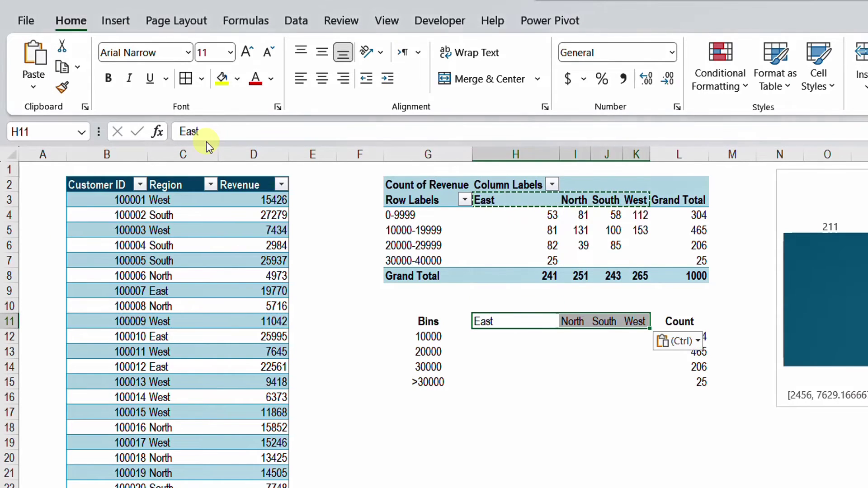
# Format the bins table with centered bold region headers, equally wider columns H to K, cell borders and Total labels in L11 and G16
pyautogui.click(319, 77)
pyautogui.hotkey('ctrl', 'b')
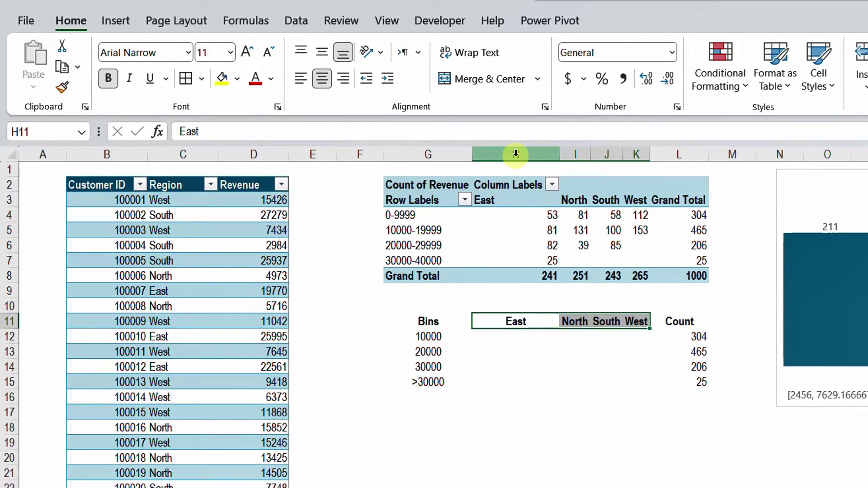
pyautogui.moveTo(515, 154); pyautogui.dragTo(648, 153)
pyautogui.moveTo(461, 315); pyautogui.dragTo(676, 381)
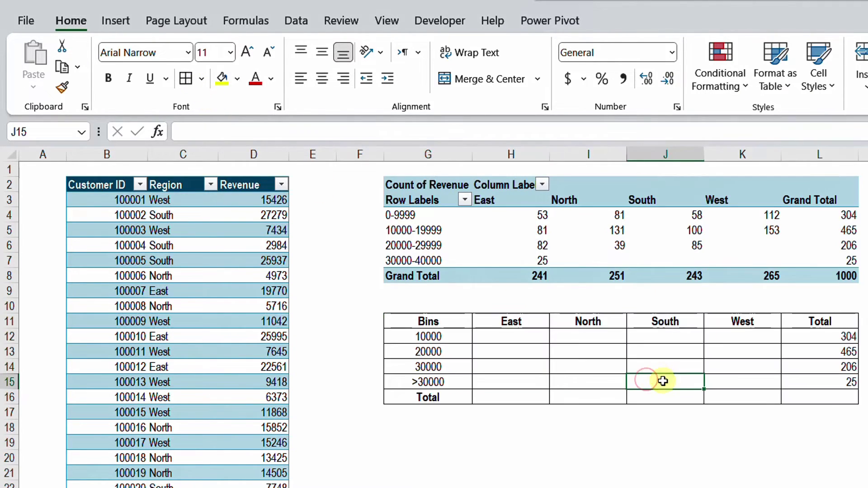
# List the East region's revenues with =FILTER(CustomerData[Revenue],CustomerData[Region]=H11) in cell H12
pyautogui.click(522, 336)
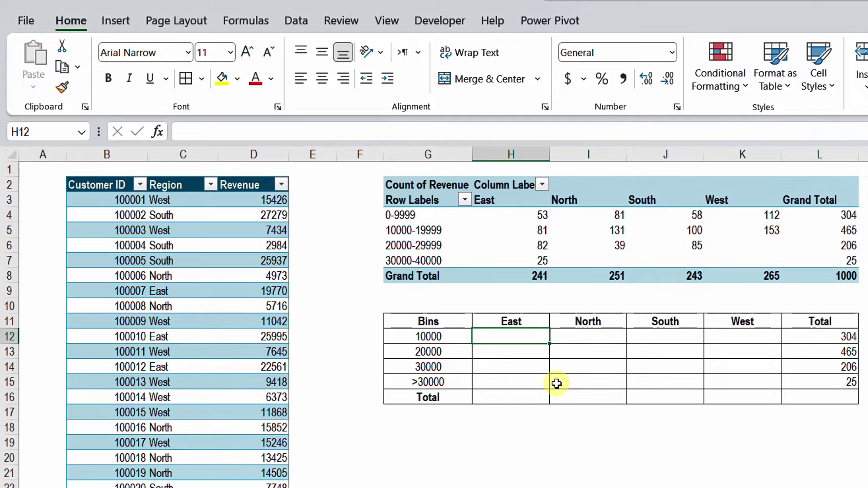
pyautogui.write('=')
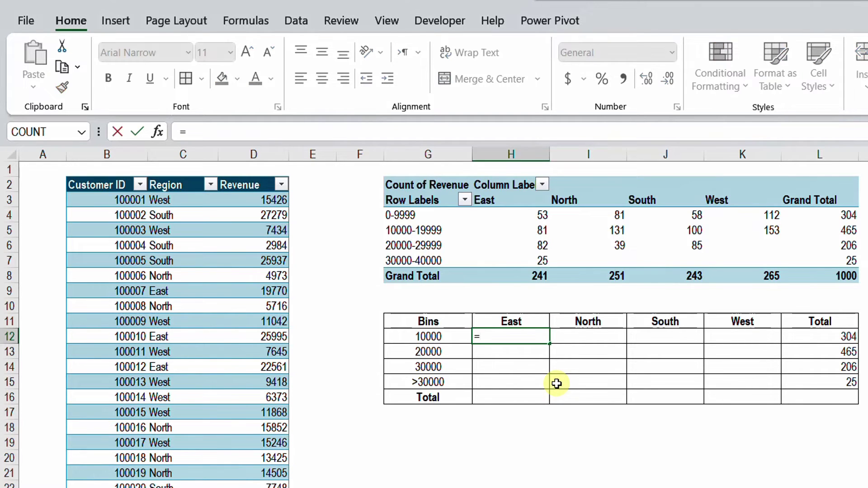
pyautogui.write('fil')
pyautogui.press('Tab')
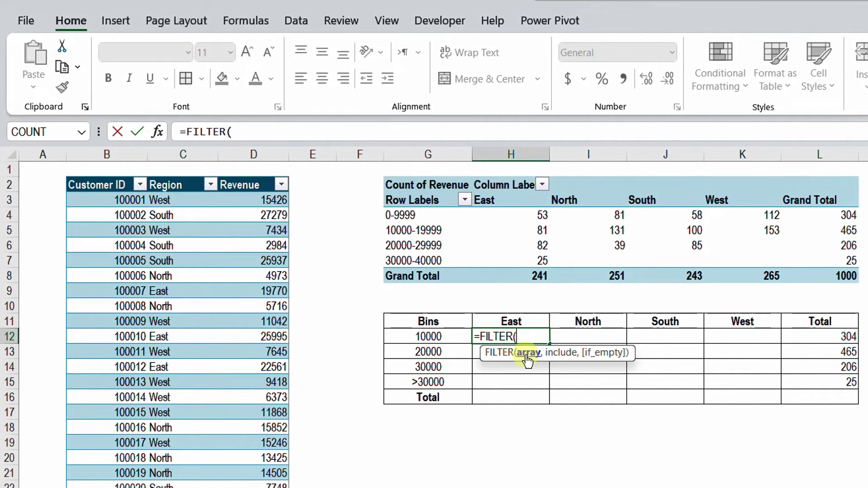
pyautogui.click(257, 178)
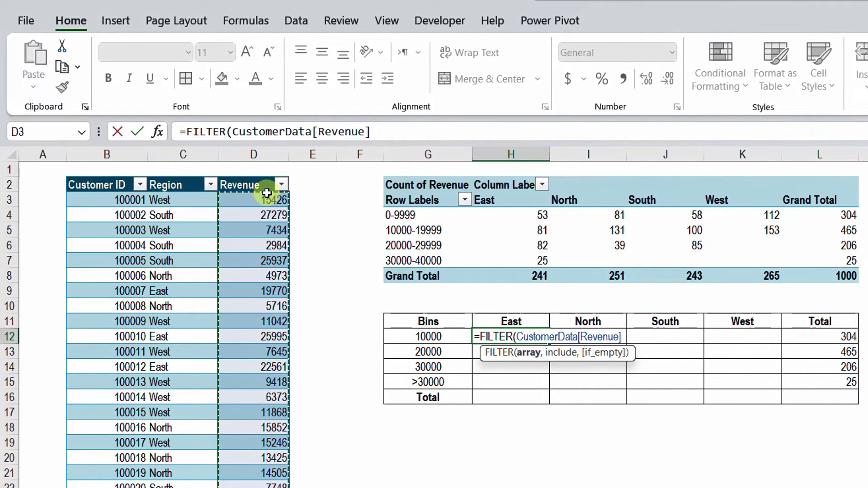
pyautogui.write(',')
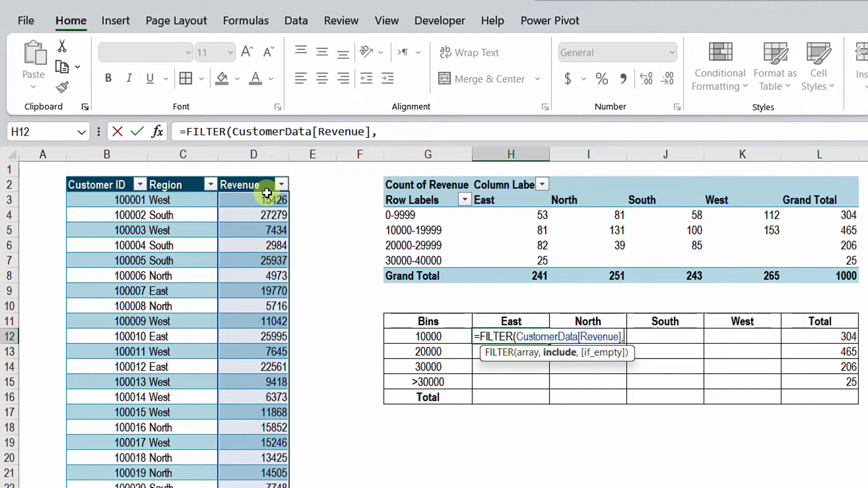
pyautogui.click(179, 180)
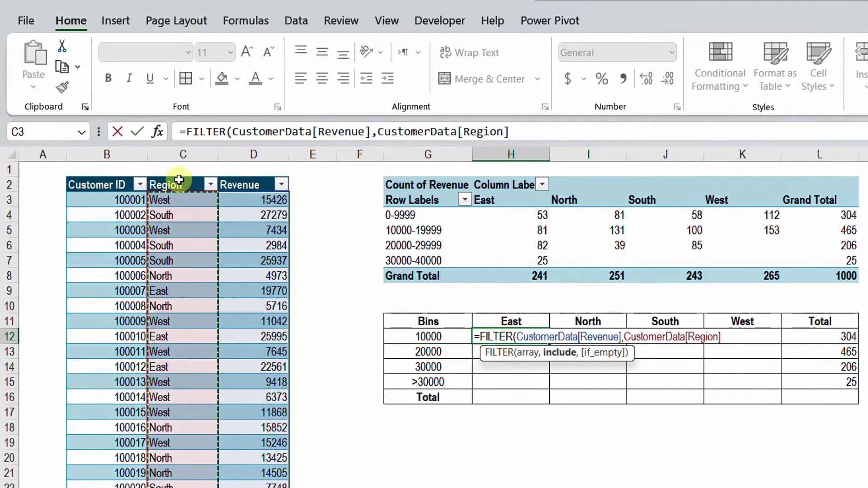
pyautogui.write('=')
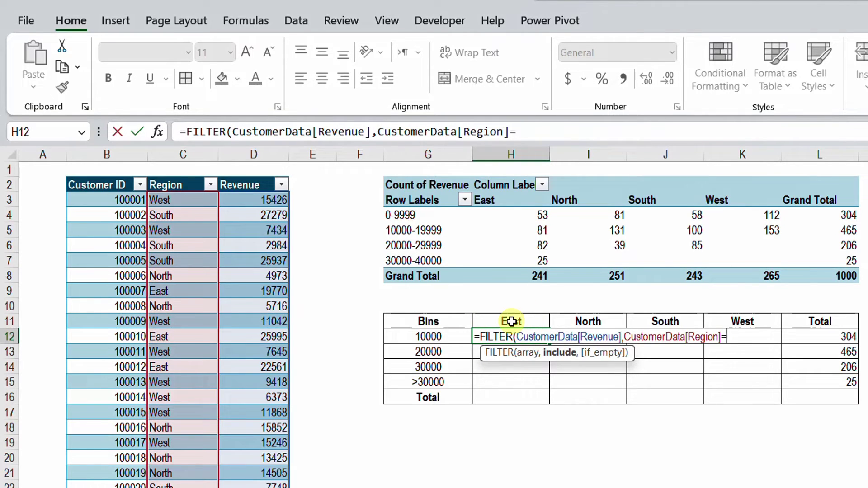
pyautogui.click(511, 322)
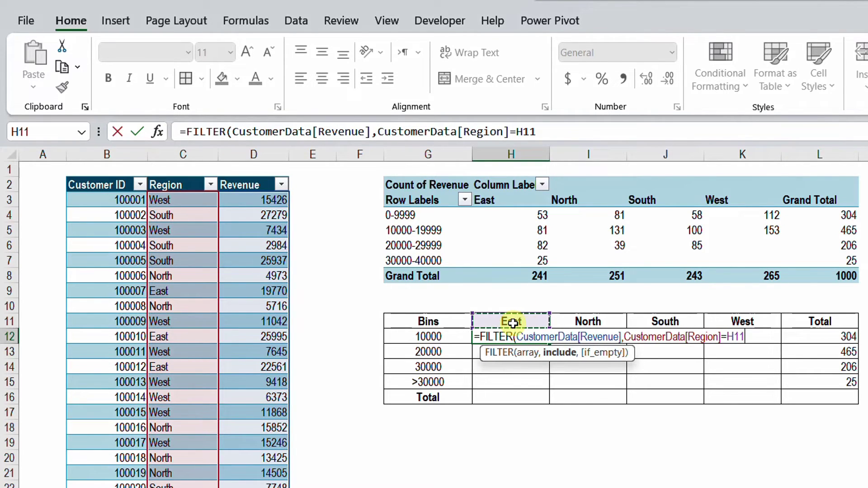
pyautogui.write(')')
pyautogui.press('Return')
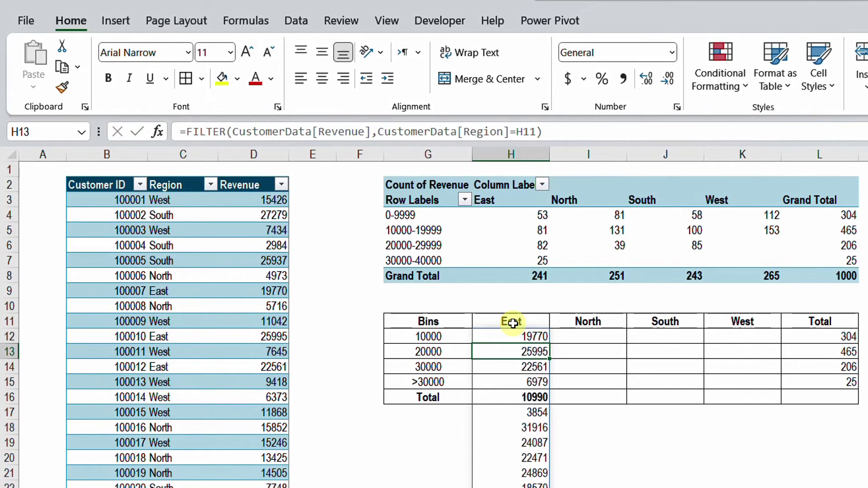
pyautogui.press('Up')
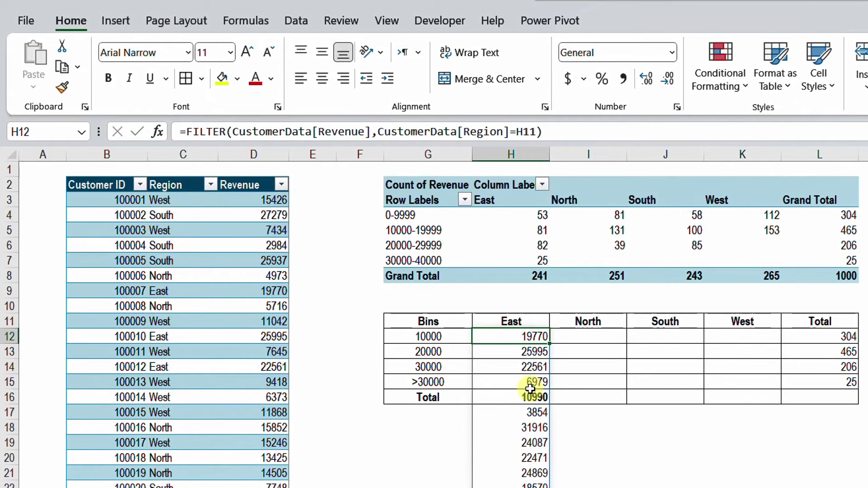
# Wrap the FILTER formula in H12 so it reads =FREQUENCY(FILTER(CustomerData[Revenue],CustomerData[Region]=H11),$G$12:$G$15)
pyautogui.doubleClick(529, 338)
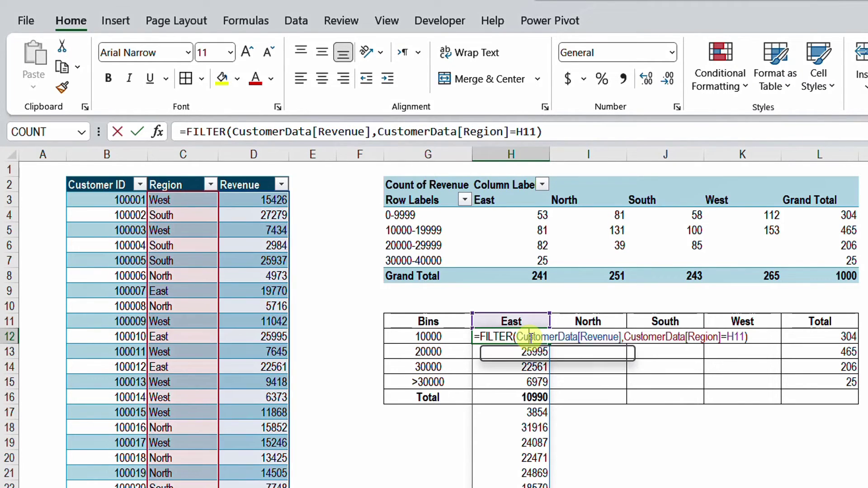
pyautogui.click(483, 336)
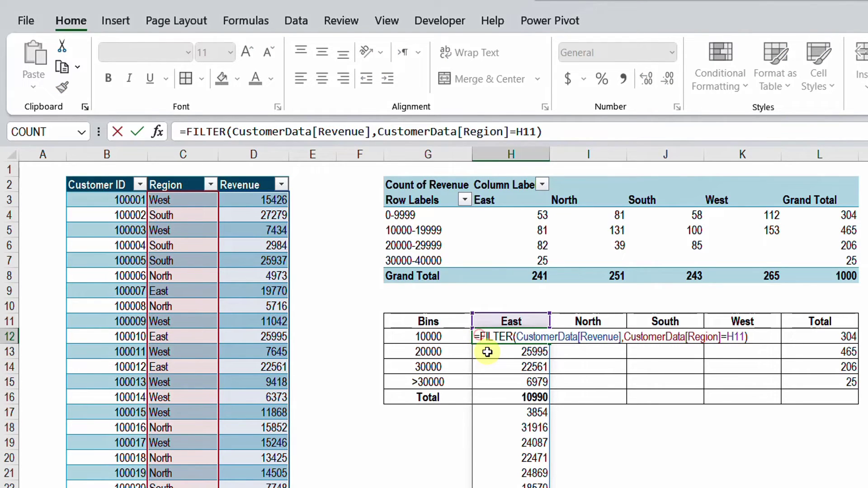
pyautogui.write('Fre')
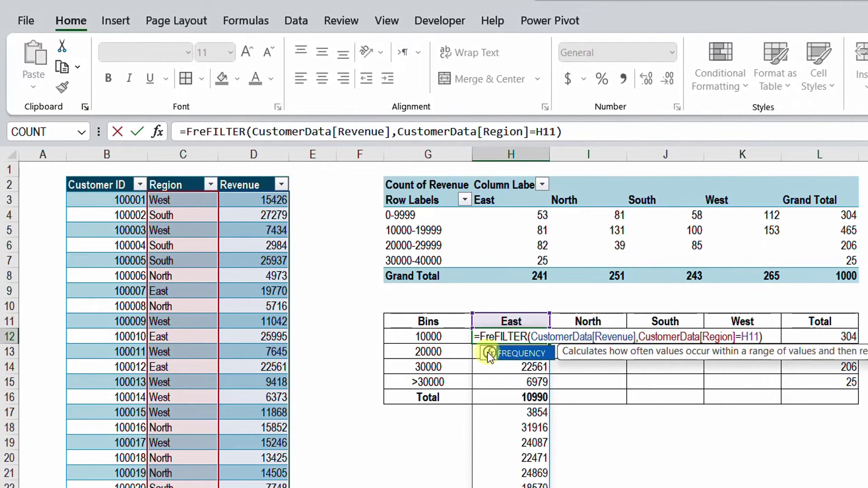
pyautogui.press('Tab')
pyautogui.click(568, 352)
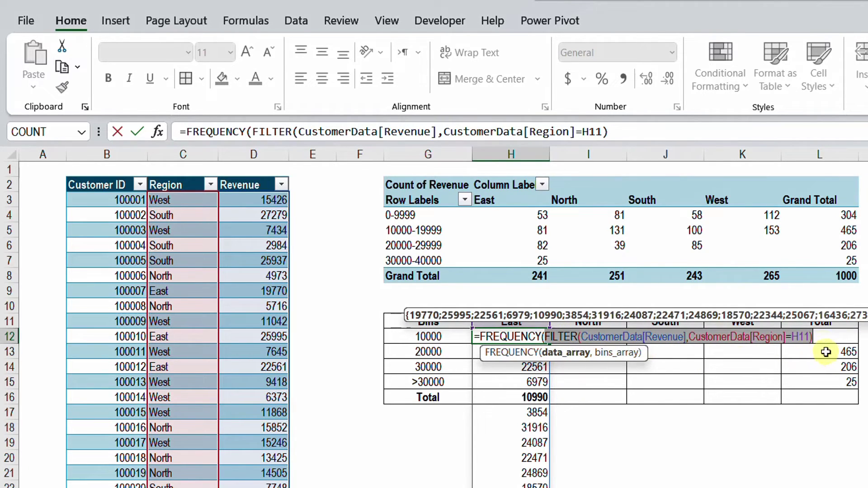
pyautogui.click(813, 338)
pyautogui.write(',')
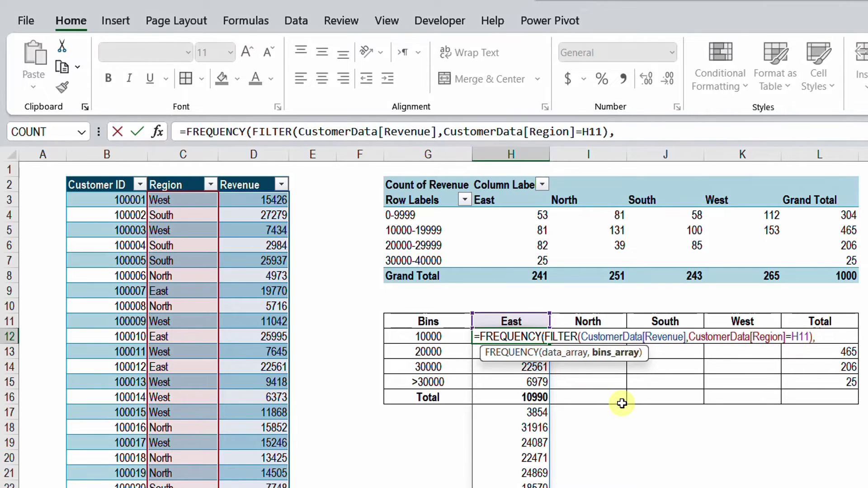
pyautogui.moveTo(438, 337); pyautogui.dragTo(438, 374)
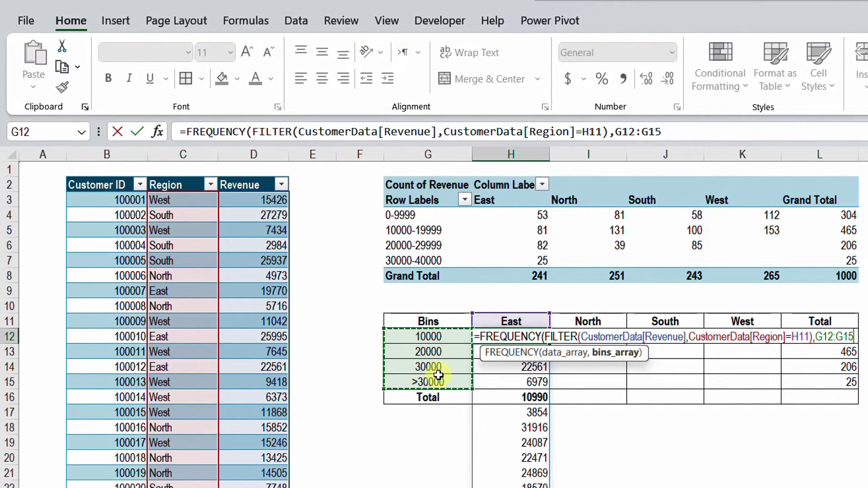
pyautogui.press('F4')
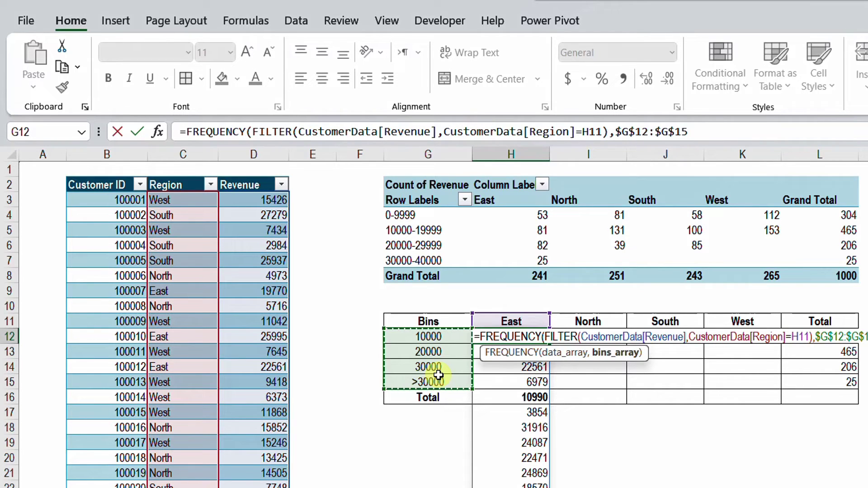
pyautogui.write(')')
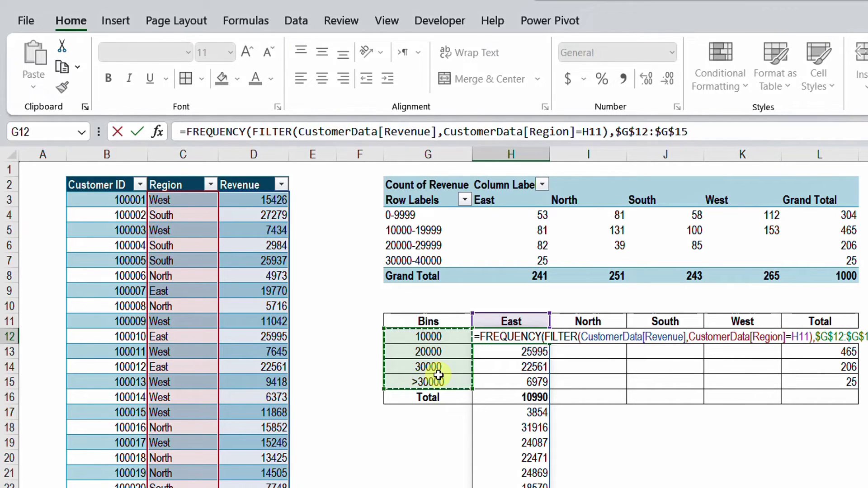
pyautogui.press('Return')
pyautogui.press('Up')
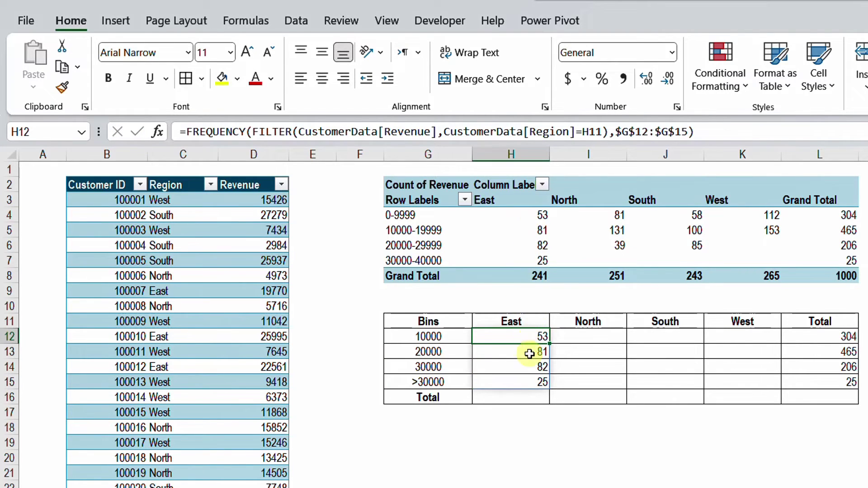
# Examine the spilled FREQUENCY formula in the East column, cells H12 to H15
pyautogui.click(533, 394)
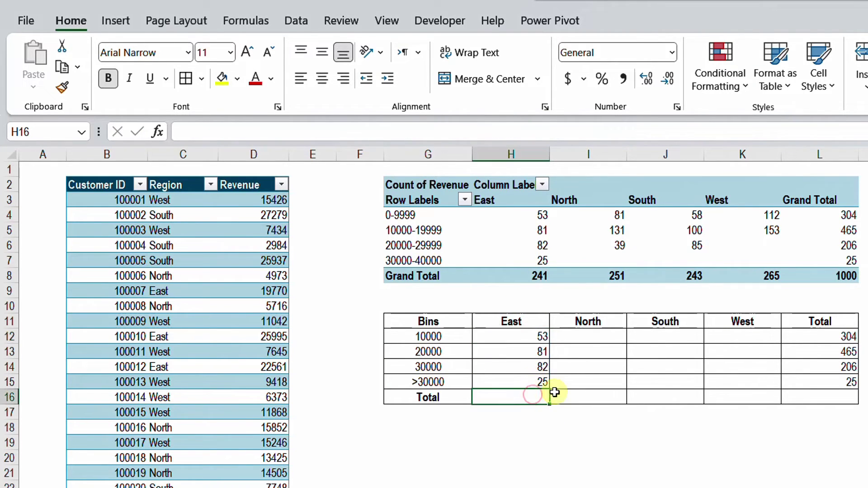
pyautogui.click(542, 341)
pyautogui.hotkey('ctrl', 'c')
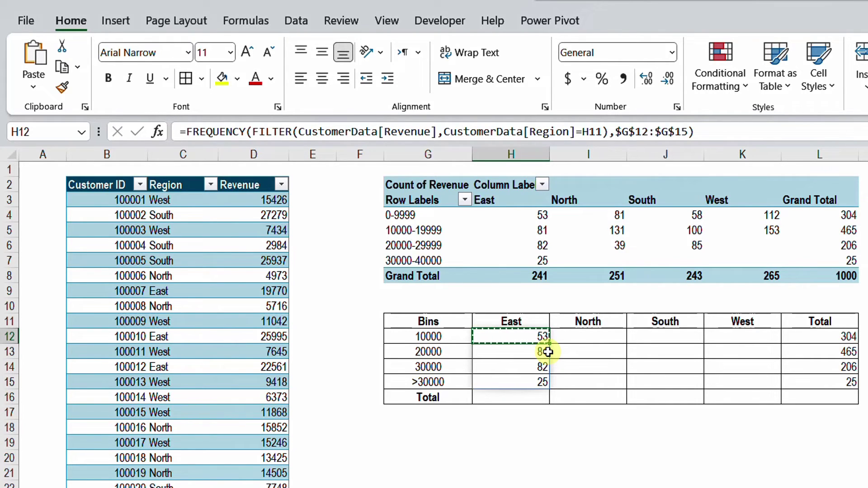
pyautogui.press('Escape')
pyautogui.press('Down')
pyautogui.press('Down')
pyautogui.press('Down')
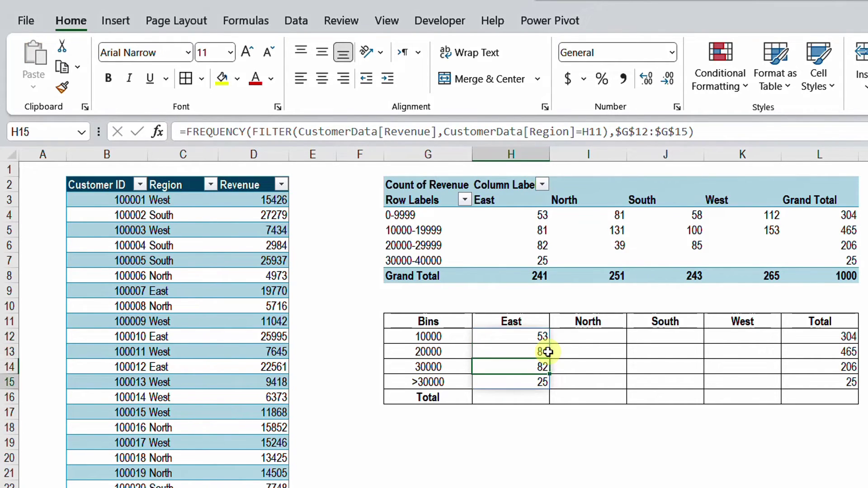
pyautogui.press('Up')
pyautogui.press('Up')
pyautogui.press('Up')
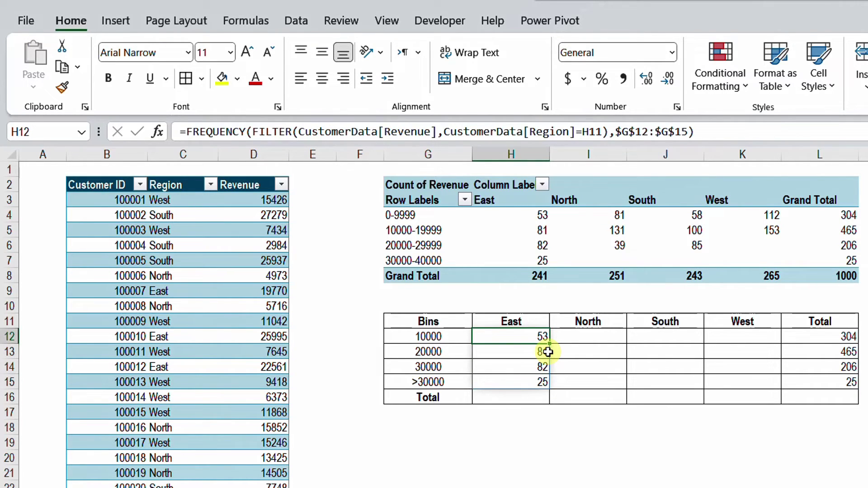
# Copy the East formula from H12 into I12:K12 for the North, South and West regions
pyautogui.hotkey('ctrl', 'c')
pyautogui.press('Right')
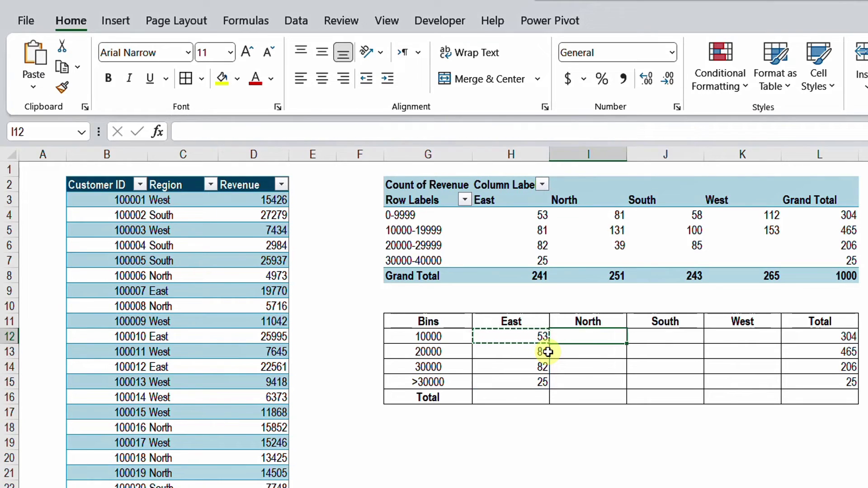
pyautogui.hotkey('shift', 'Right')
pyautogui.hotkey('shift', 'Right')
pyautogui.hotkey('ctrl', 'v')
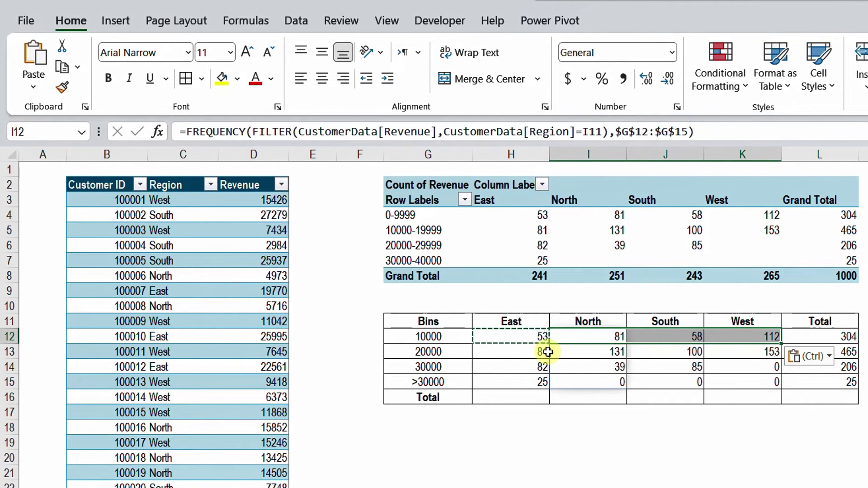
# Add column sums to the Total row of the bins table, in H16:L16
pyautogui.moveTo(510, 397); pyautogui.dragTo(808, 400)
pyautogui.hotkey('alt', '=')
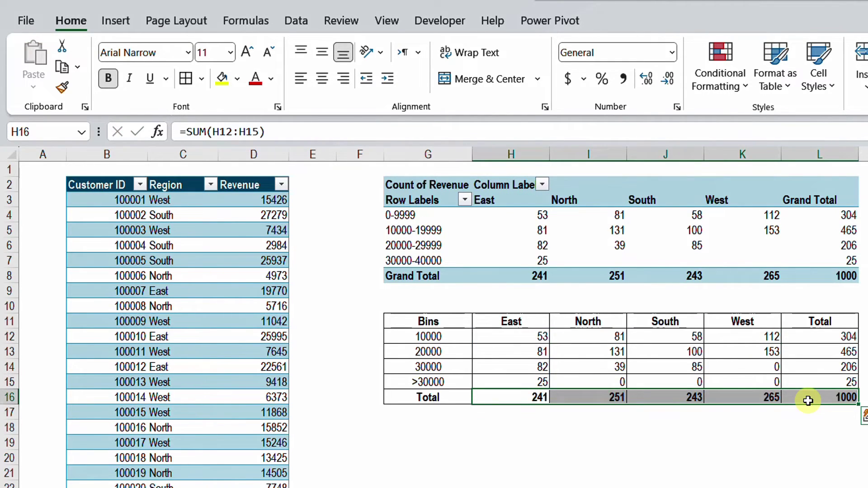
pyautogui.press('Down')
pyautogui.press('Up')
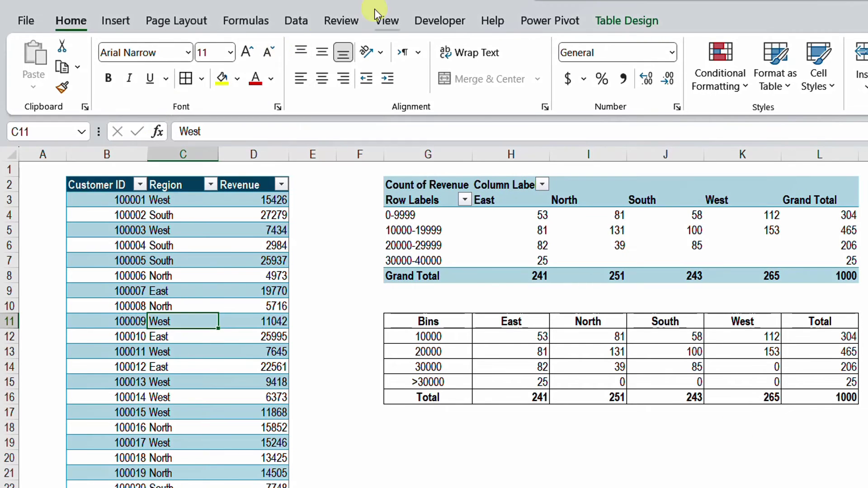
# Load the customer table into the Power Query Editor and rename the query CustomerData_Dist, keeping the Changed Type step selected
pyautogui.click(296, 21)
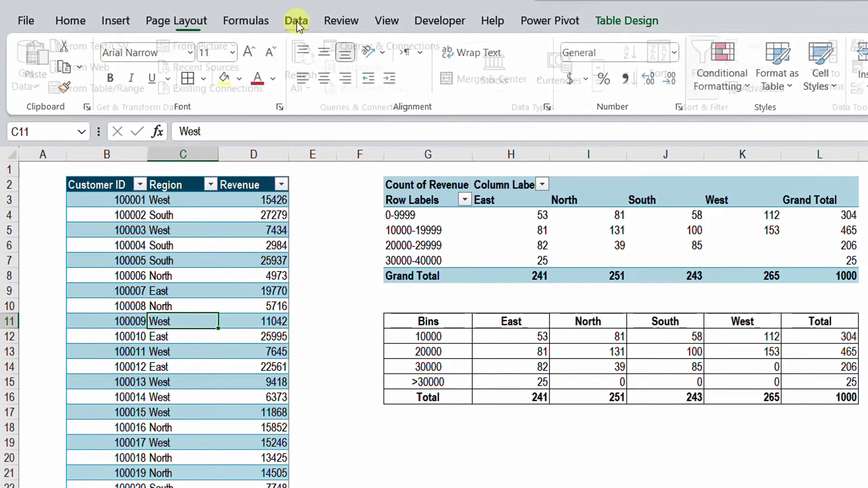
pyautogui.click(109, 88)
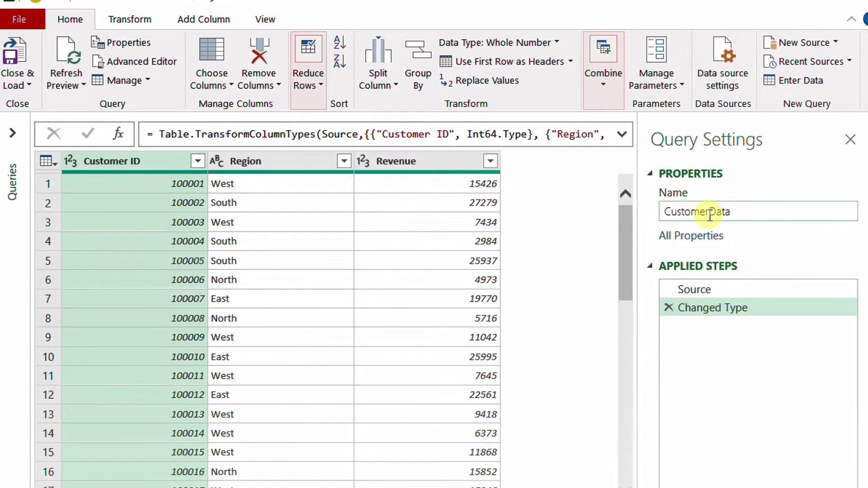
pyautogui.click(731, 211)
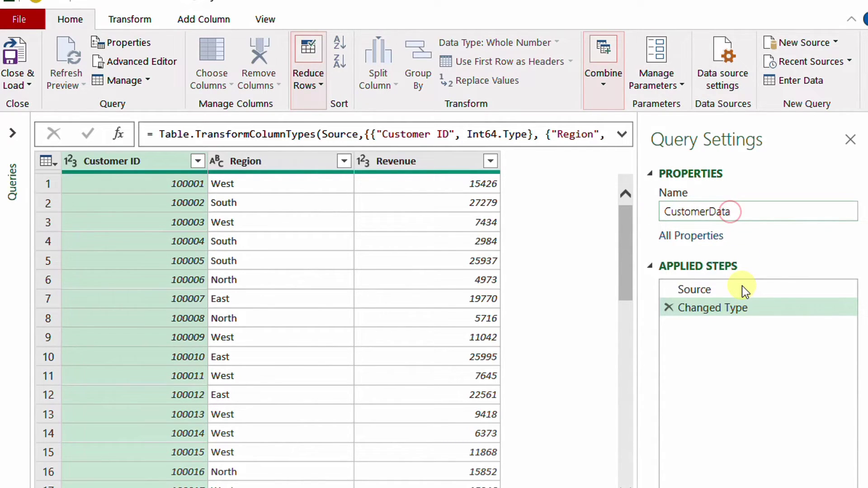
pyautogui.write('_Dit')
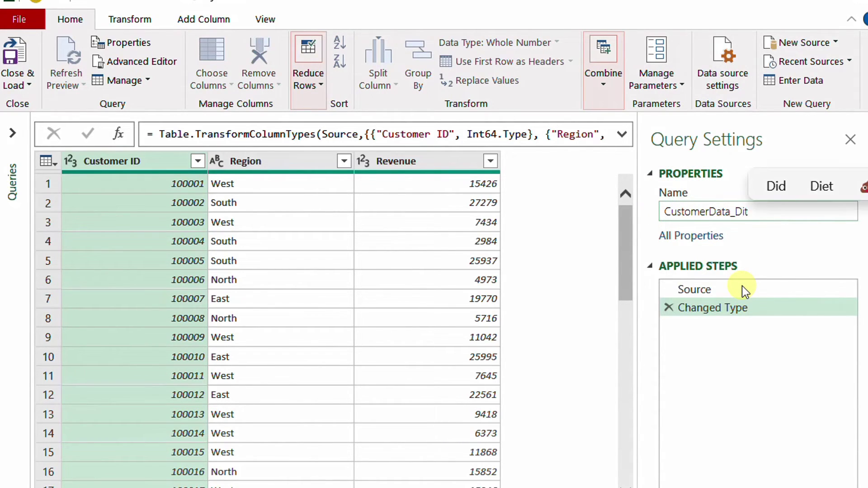
pyautogui.press('BackSpace')
pyautogui.write('st')
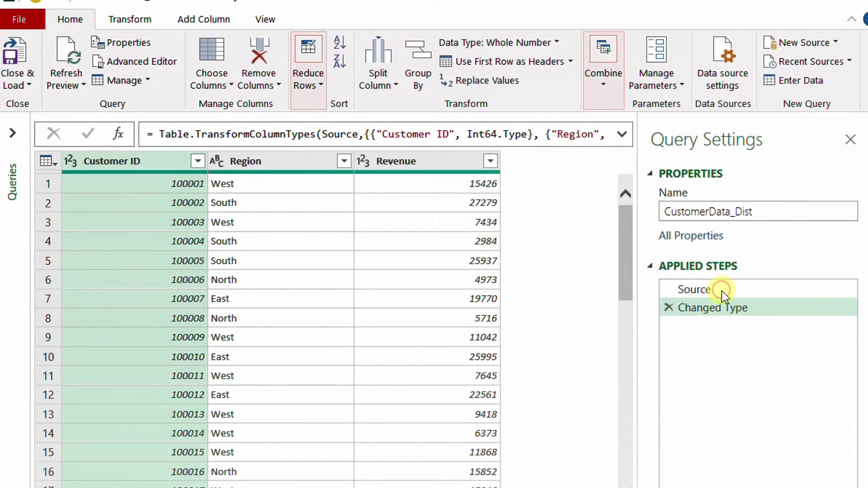
pyautogui.click(722, 291)
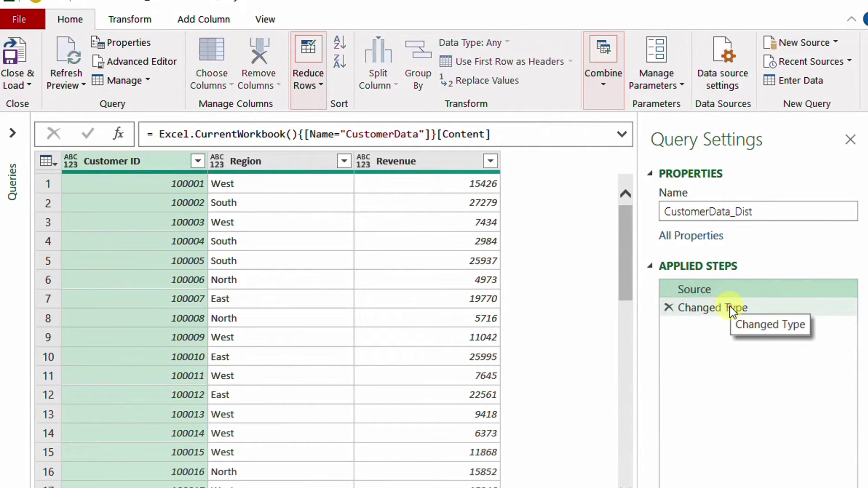
pyautogui.click(730, 307)
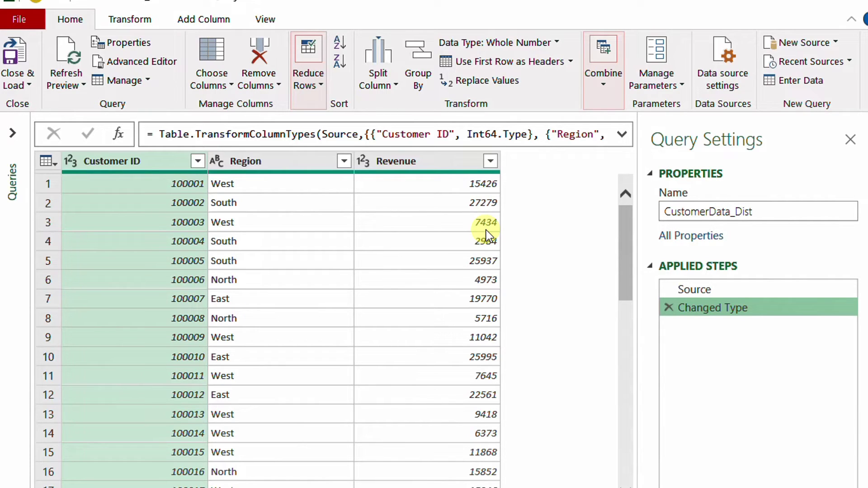
pyautogui.click(210, 19)
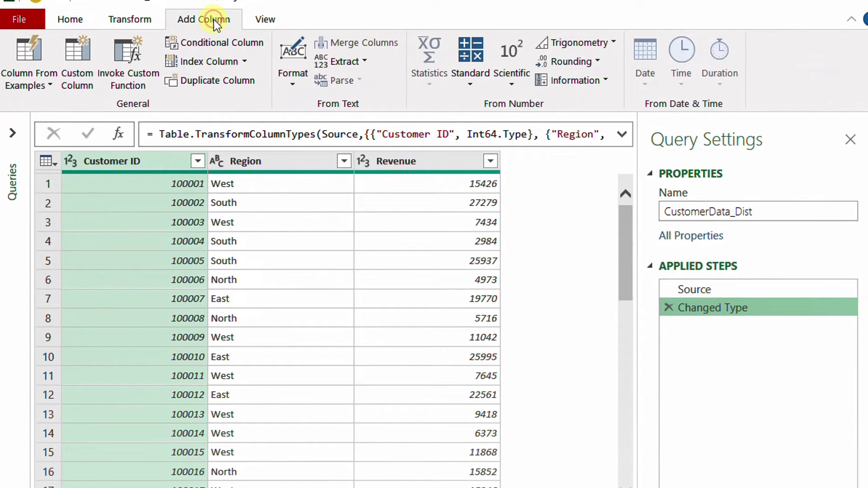
pyautogui.click(48, 86)
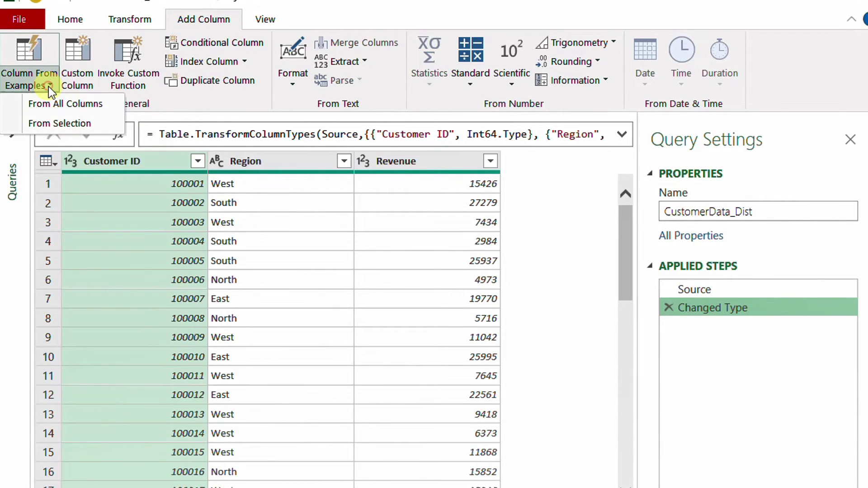
pyautogui.click(436, 164)
pyautogui.click(436, 163)
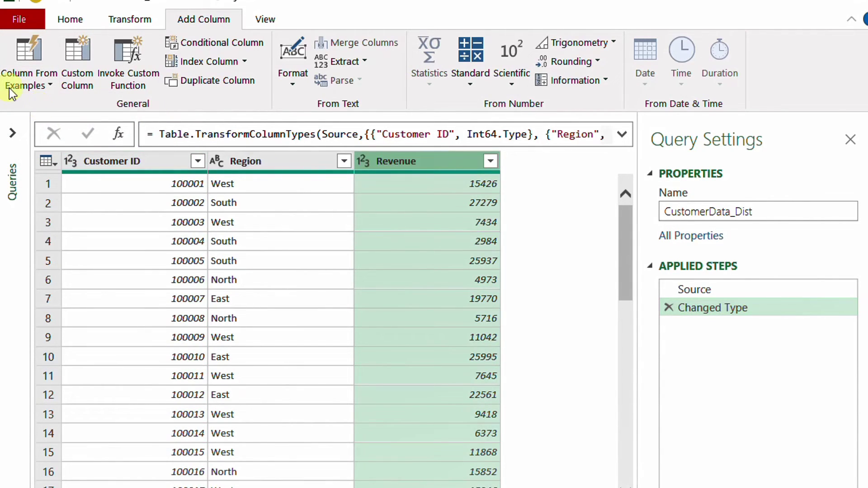
pyautogui.click(52, 86)
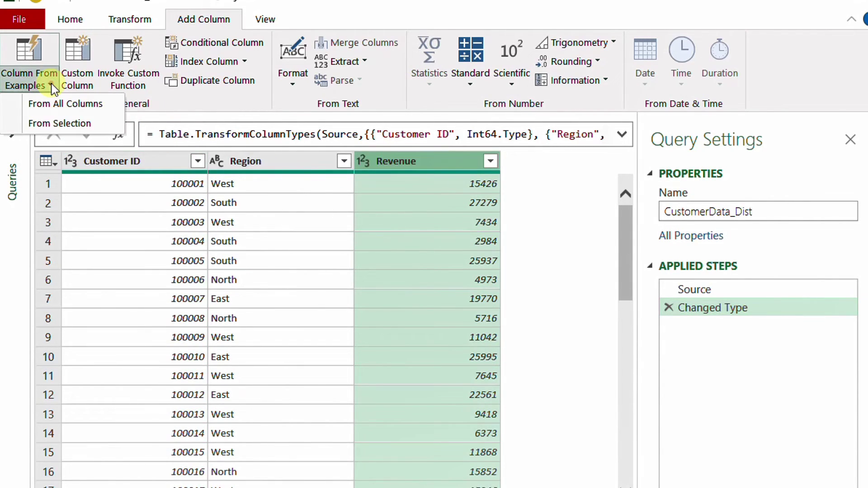
pyautogui.click(76, 123)
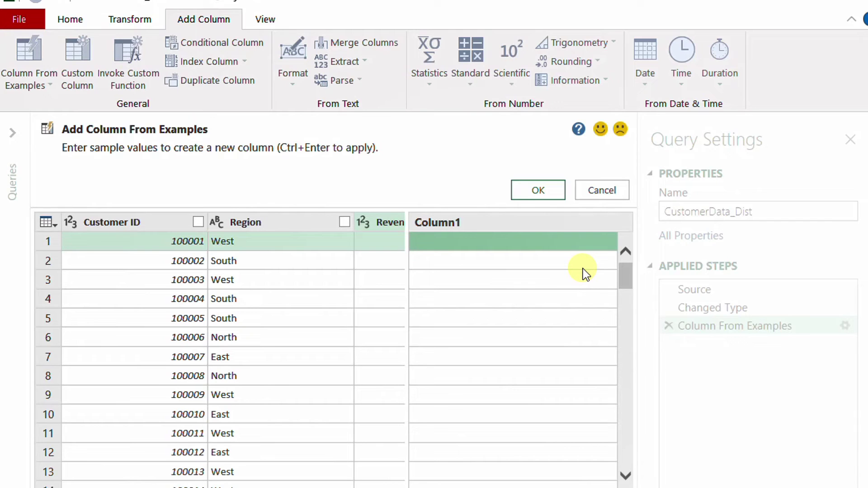
pyautogui.click(361, 405)
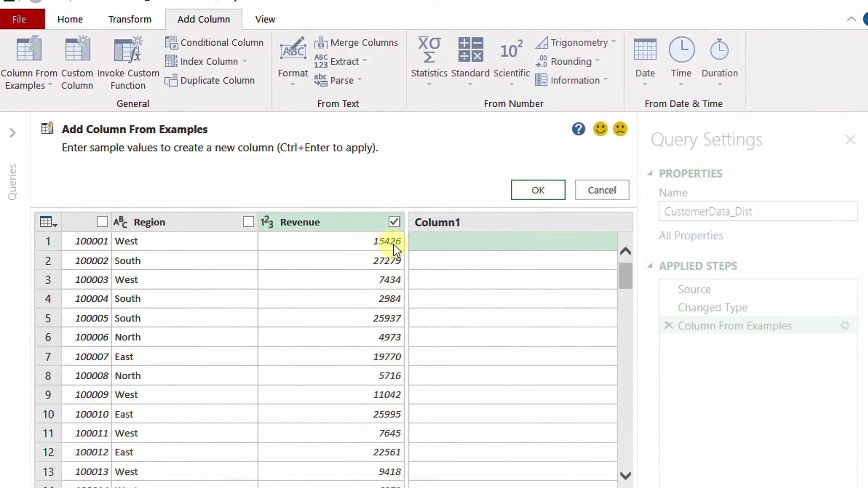
pyautogui.click(424, 241)
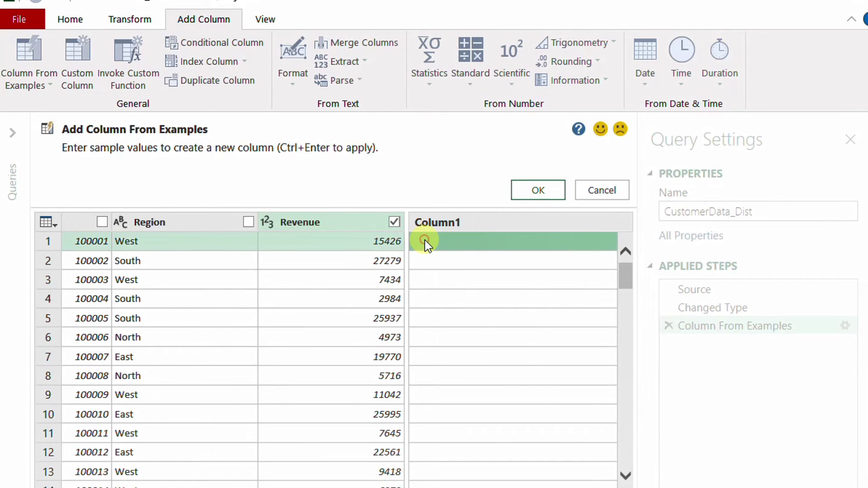
pyautogui.write('10000')
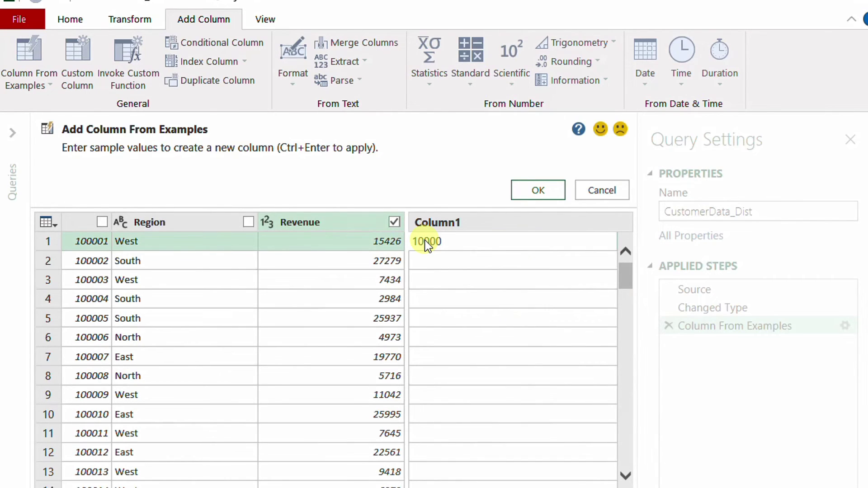
pyautogui.write('-20000')
pyautogui.press('Return')
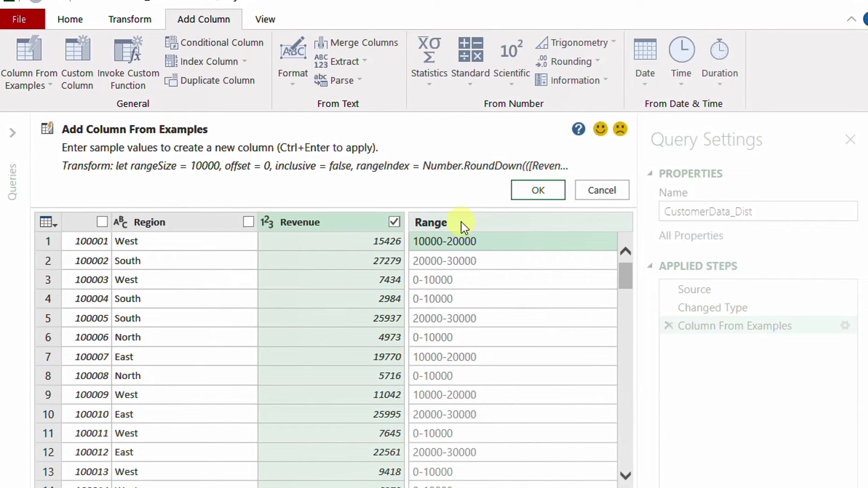
pyautogui.click(540, 188)
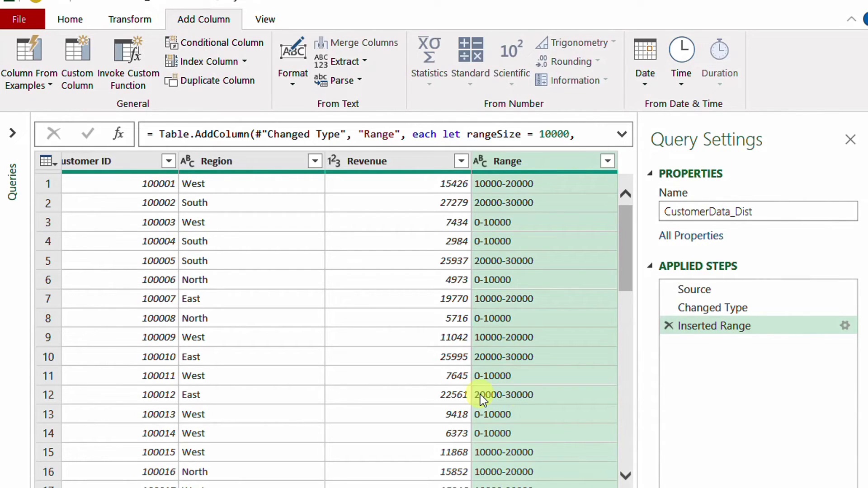
# Group the rows by the Range column with a Count Rows aggregation named Count
pyautogui.rightClick(526, 166)
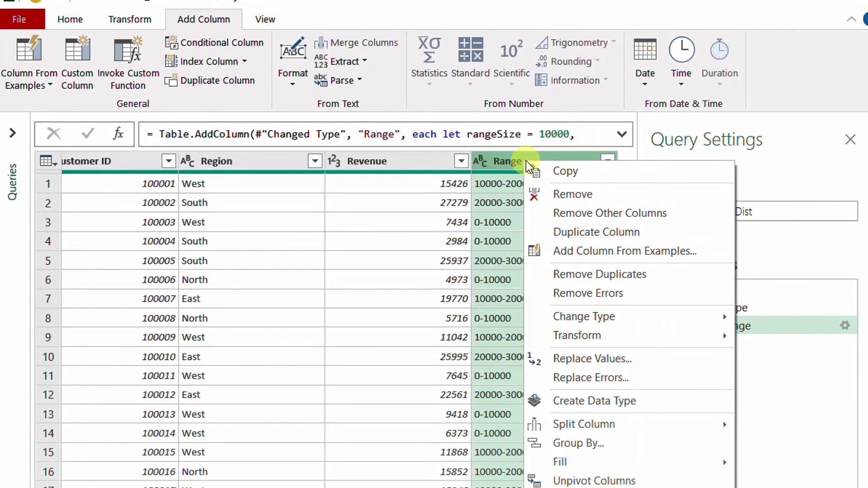
pyautogui.click(579, 439)
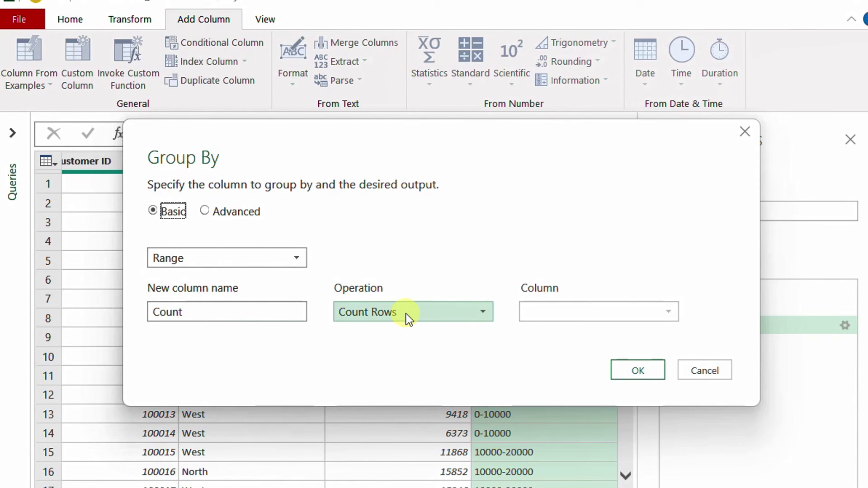
pyautogui.click(637, 371)
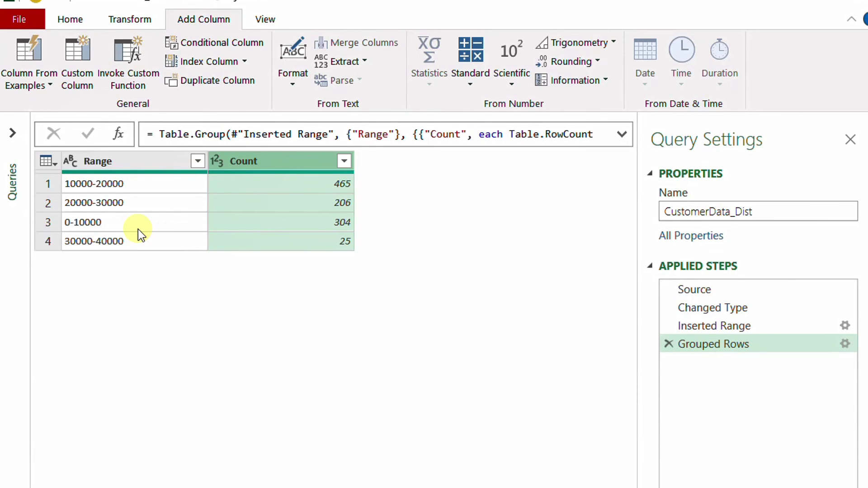
# Edit the Grouped Rows step to use advanced grouping, adding Region as a second grouping column after Range
pyautogui.click(844, 344)
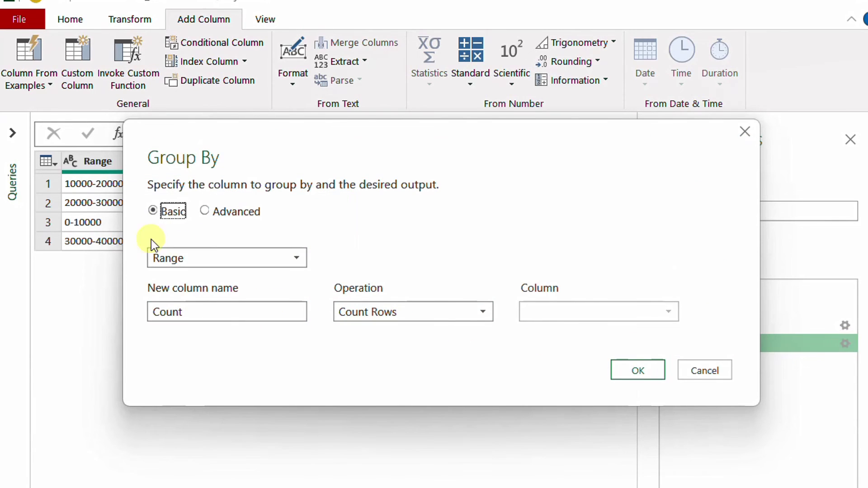
pyautogui.click(207, 211)
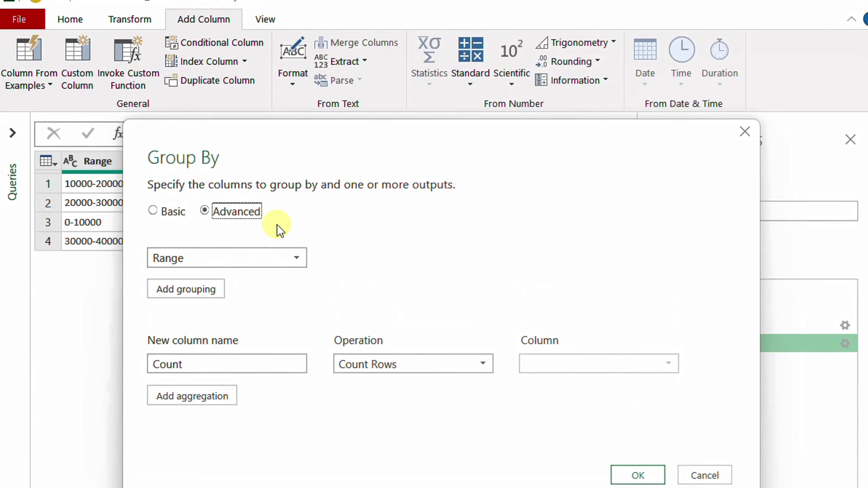
pyautogui.click(201, 290)
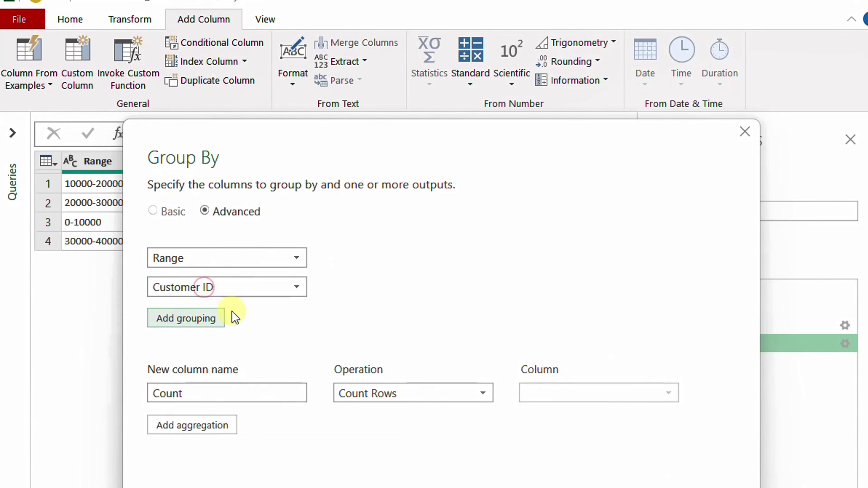
pyautogui.click(283, 287)
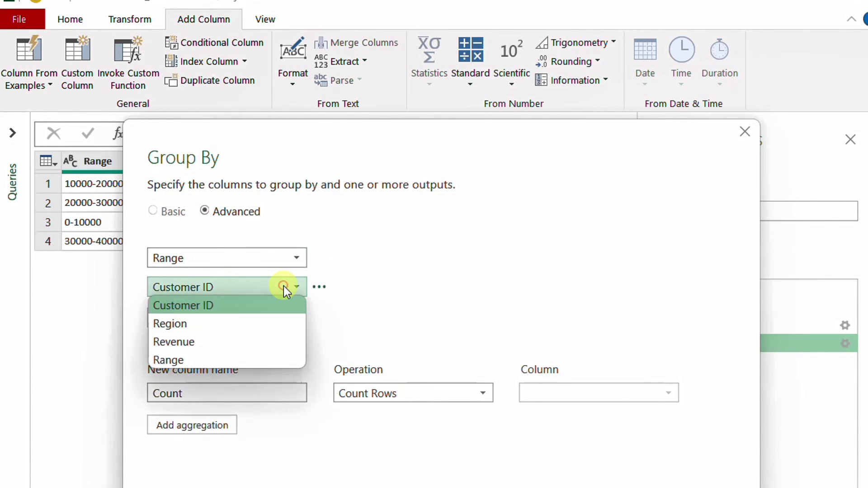
pyautogui.click(229, 329)
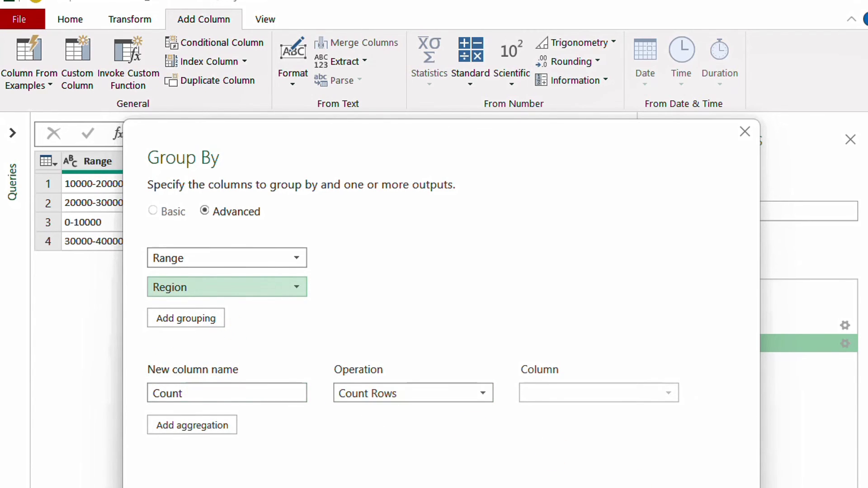
pyautogui.press('Return')
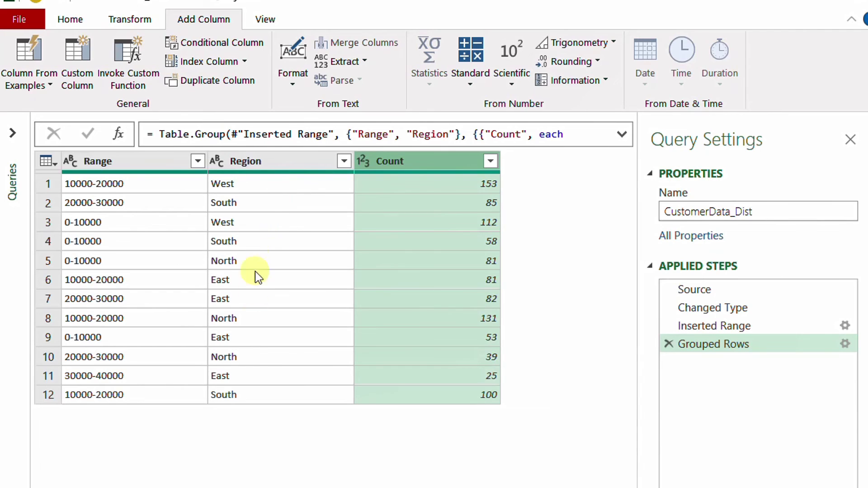
# Pivot the Region column into separate region columns, using Count as the values column
pyautogui.click(253, 161)
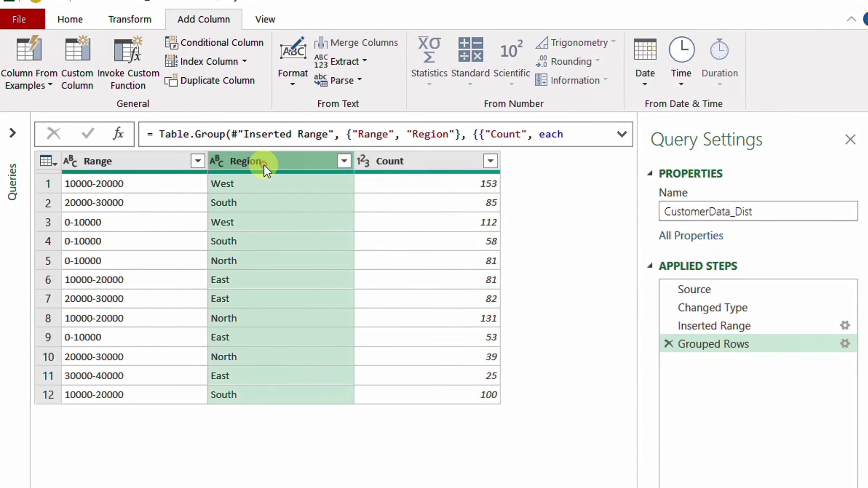
pyautogui.click(146, 19)
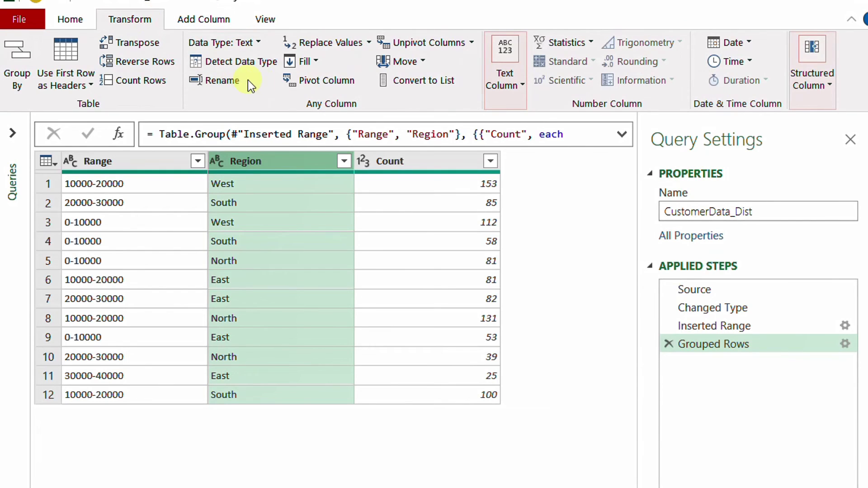
pyautogui.click(300, 78)
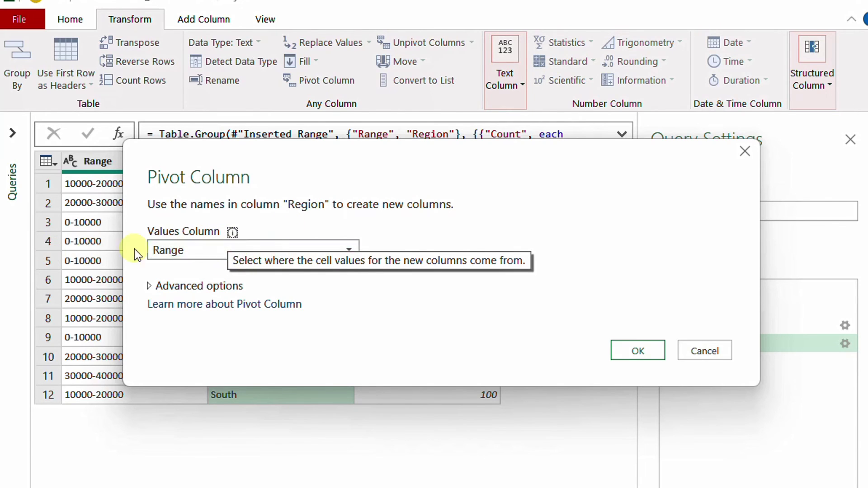
pyautogui.click(180, 249)
pyautogui.click(181, 287)
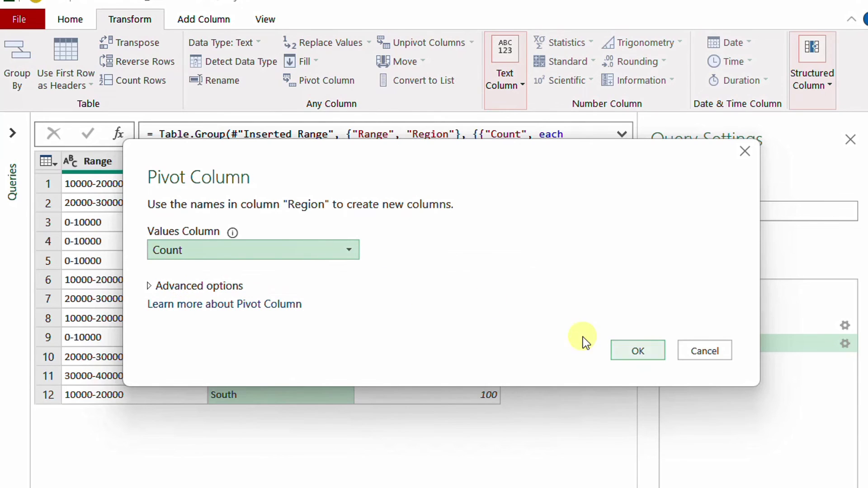
pyautogui.click(632, 351)
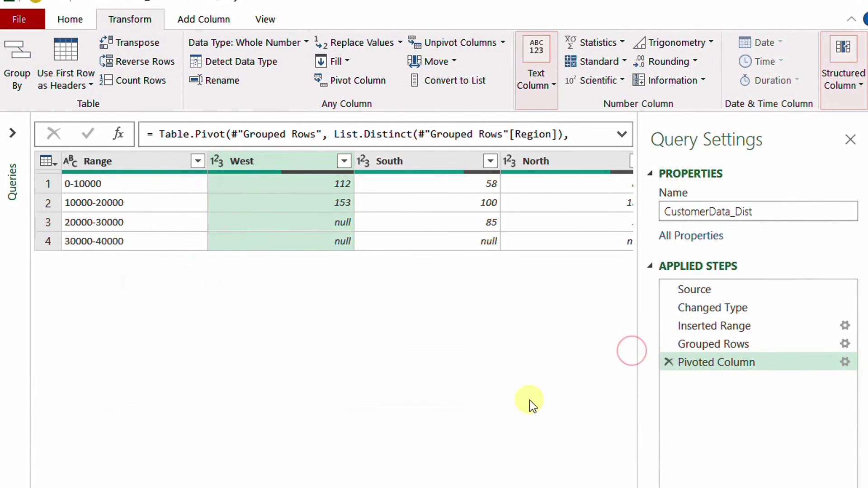
pyautogui.hscroll(5, 414, 486)
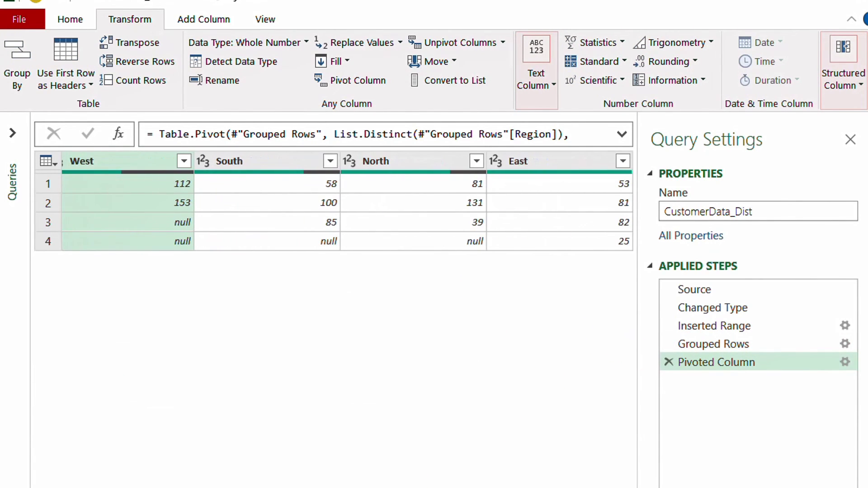
pyautogui.hscroll(-4, 414, 486)
pyautogui.hscroll(-1, 414, 486)
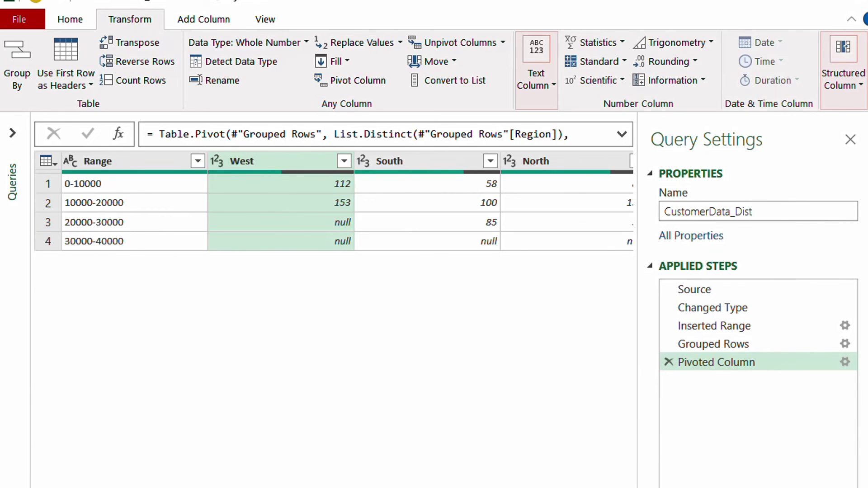
# Reorder the pivoted region columns as East, North, South, West after the Range column
pyautogui.moveTo(297, 487); pyautogui.dragTo(277, 484)
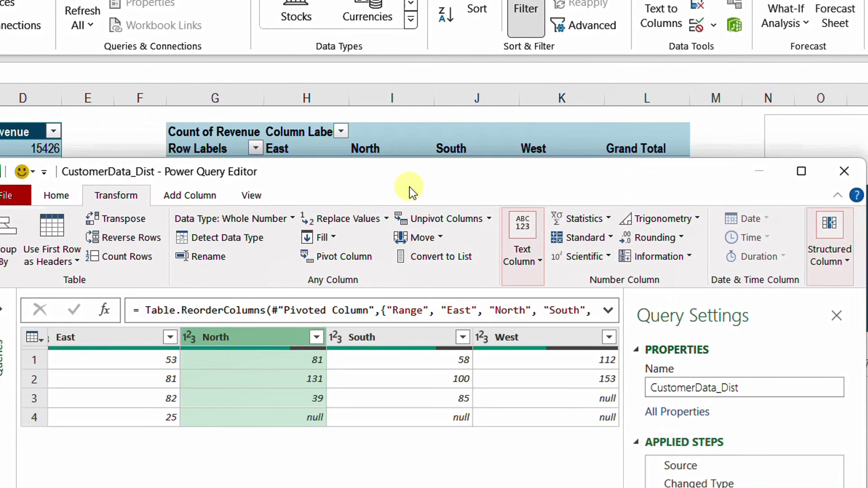
pyautogui.moveTo(407, 173); pyautogui.dragTo(422, 62)
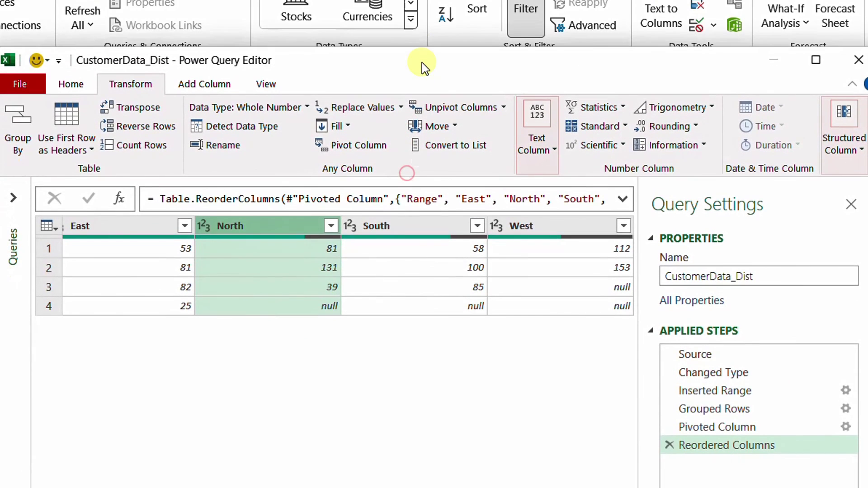
pyautogui.hscroll(-3, 348, 267)
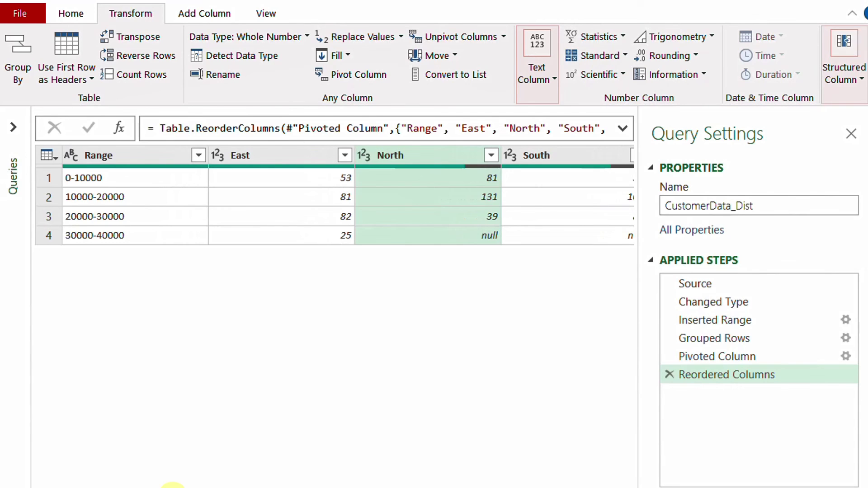
# Add a column that extracts the text after the hyphen delimiter from the Range column
pyautogui.click(138, 155)
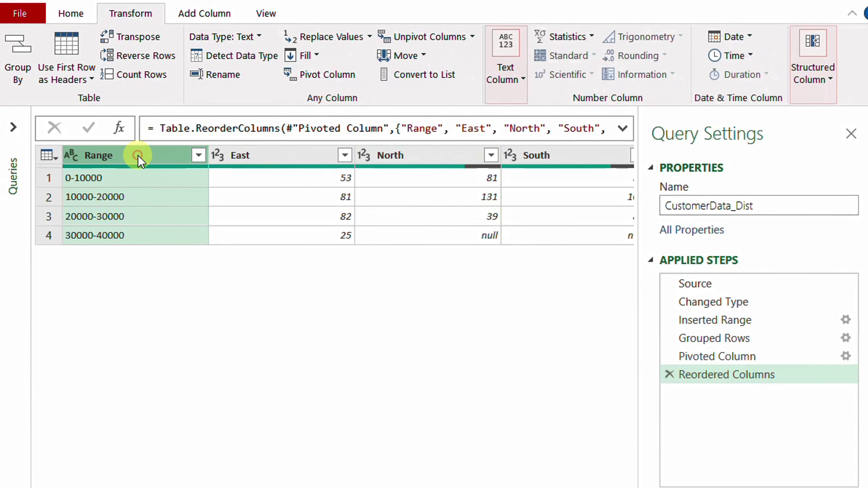
pyautogui.click(203, 13)
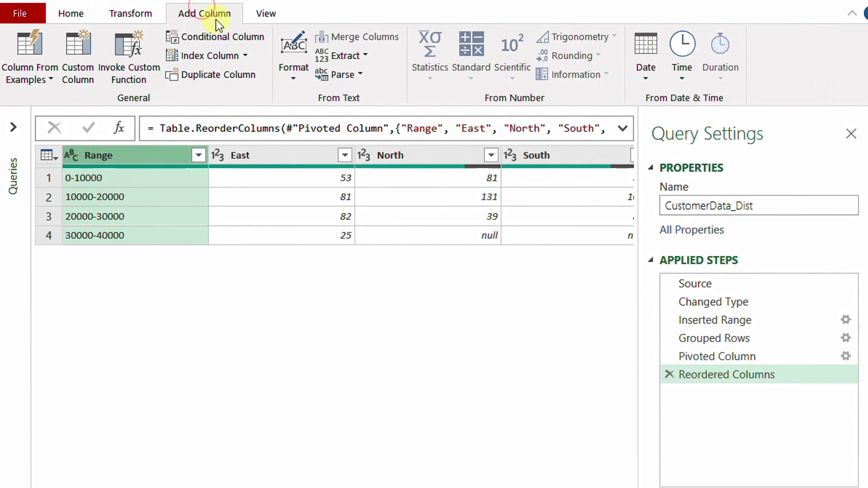
pyautogui.click(363, 56)
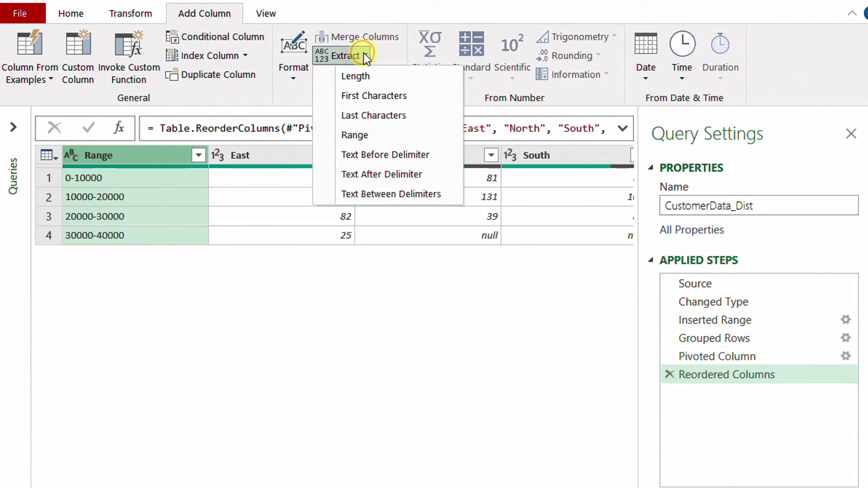
pyautogui.click(391, 175)
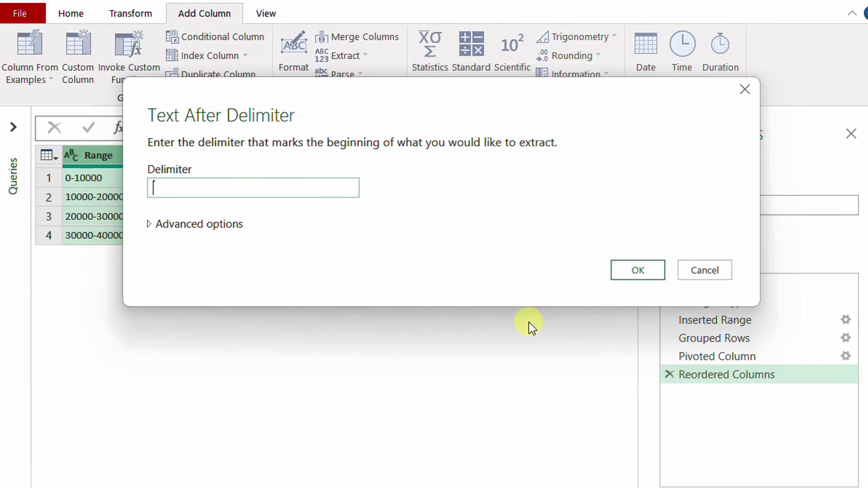
pyautogui.click(638, 272)
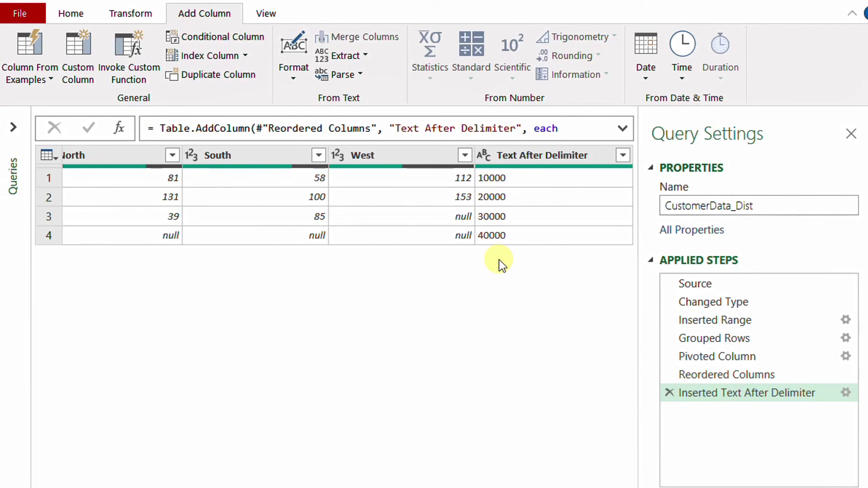
# Change the Text After Delimiter column to Whole Number and sort it in ascending order
pyautogui.click(485, 158)
pyautogui.click(485, 158)
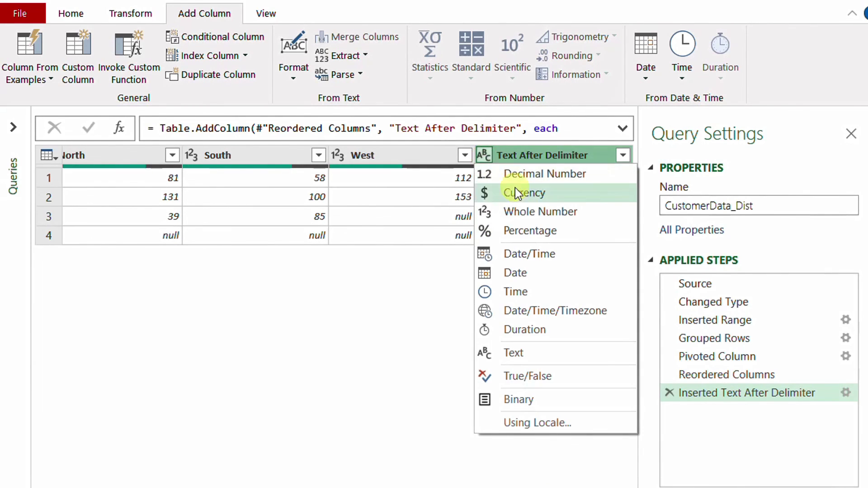
pyautogui.click(525, 218)
pyautogui.click(624, 155)
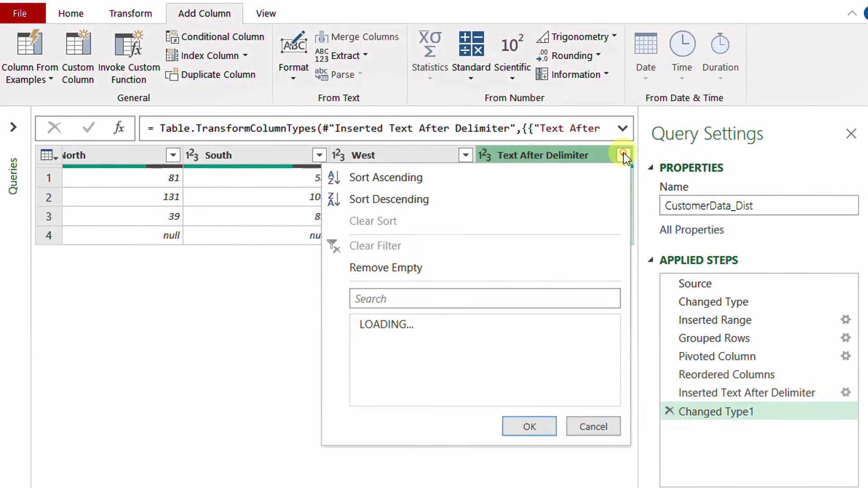
pyautogui.click(460, 177)
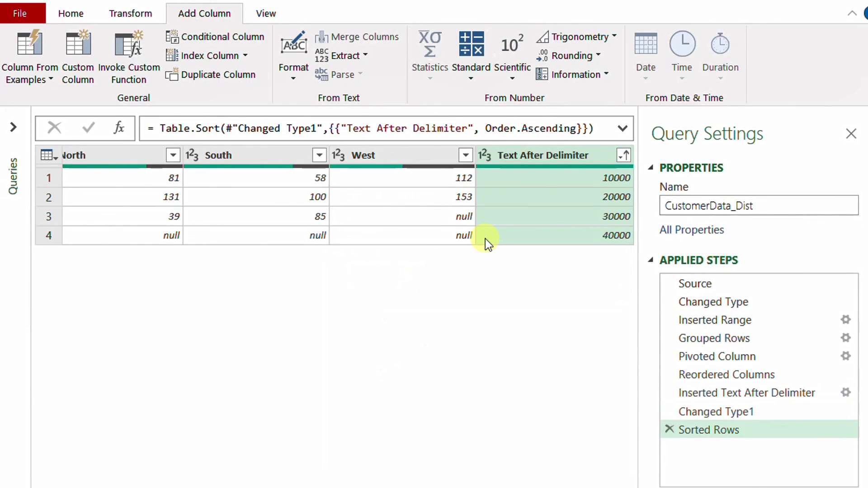
# Remove the Text After Delimiter helper column from the query
pyautogui.rightClick(532, 155)
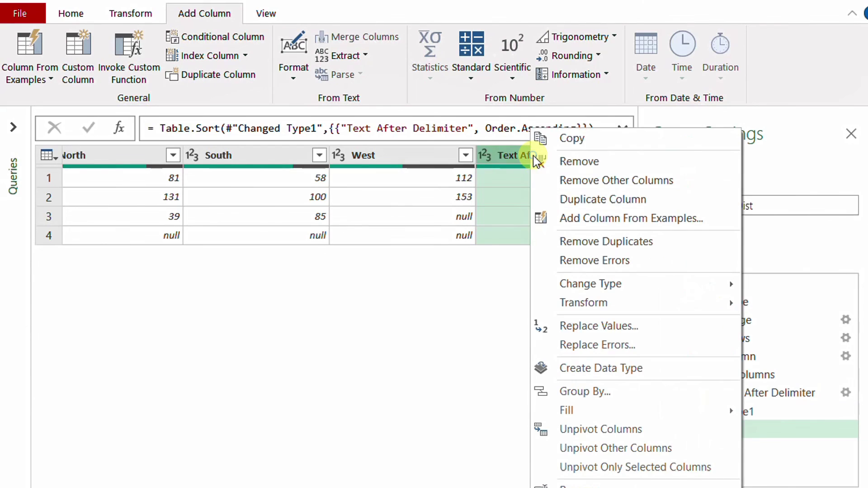
pyautogui.click(557, 162)
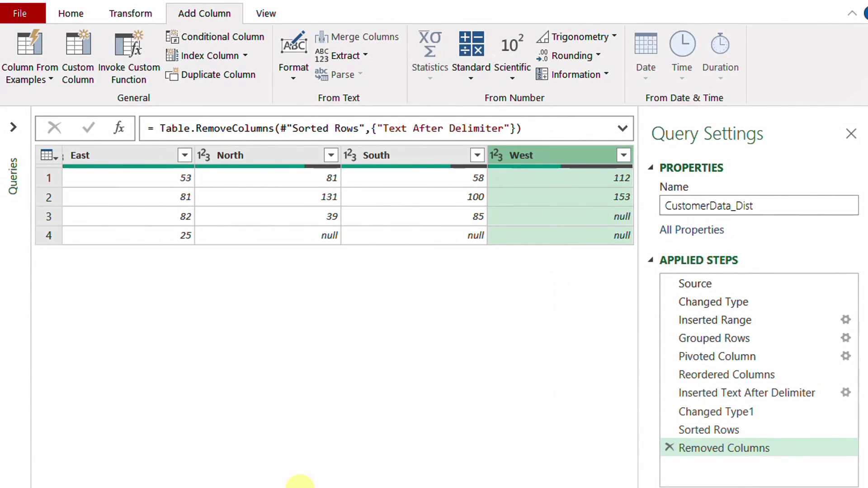
pyautogui.hscroll(-3, 300, 482)
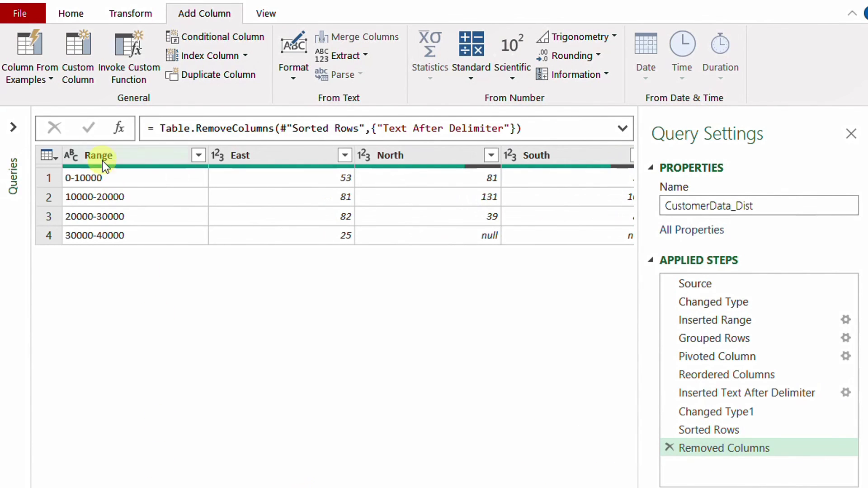
# Close the query editor and load the query as a table on the existing worksheet at Sheet1 cell G19
pyautogui.click(75, 16)
pyautogui.click(28, 79)
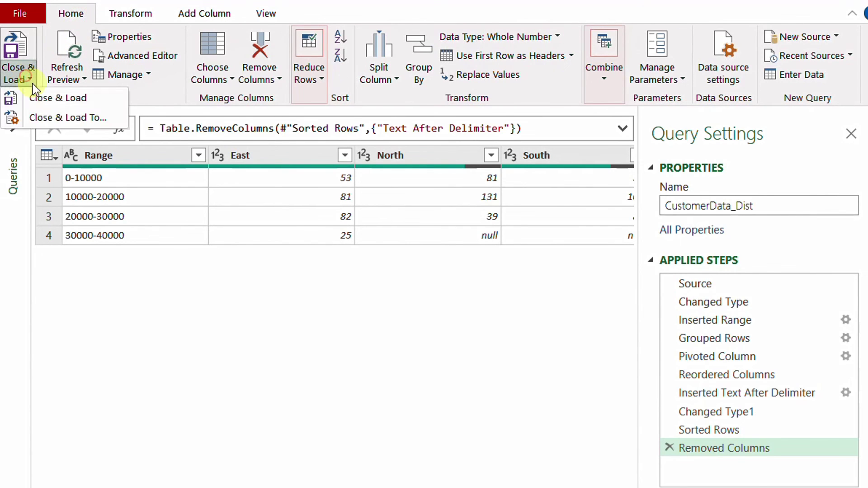
pyautogui.click(57, 116)
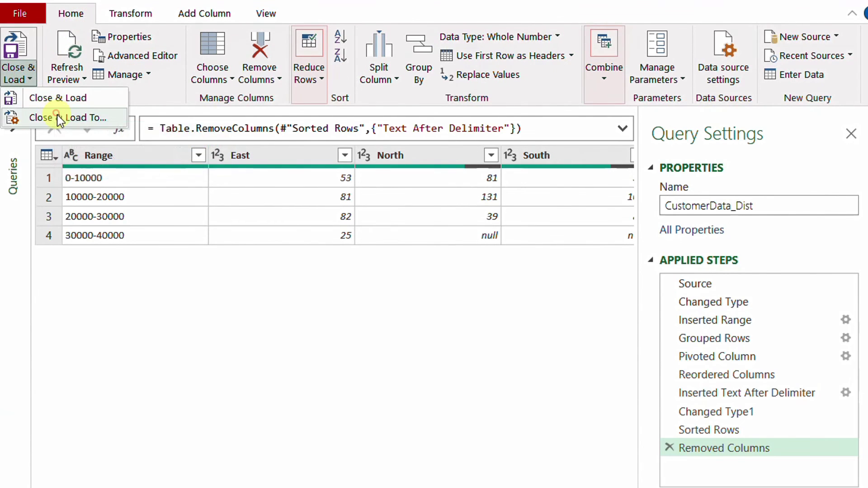
pyautogui.moveTo(444, 24); pyautogui.dragTo(736, 175)
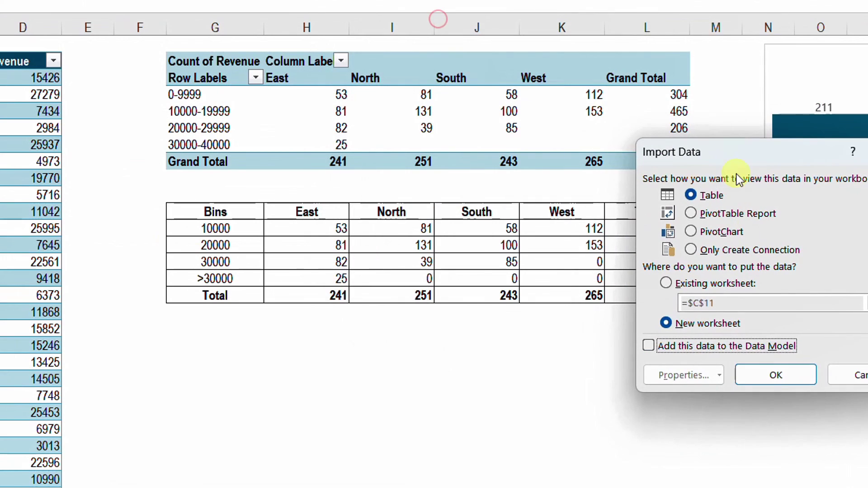
pyautogui.click(699, 283)
pyautogui.click(864, 303)
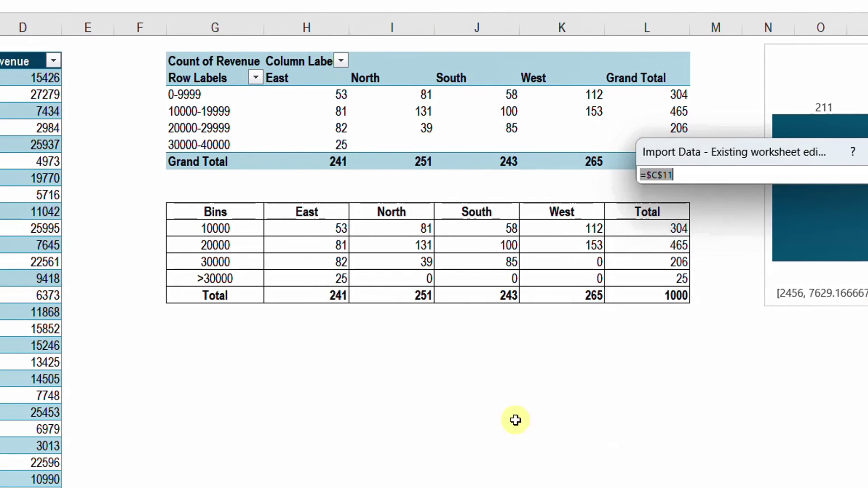
pyautogui.click(194, 343)
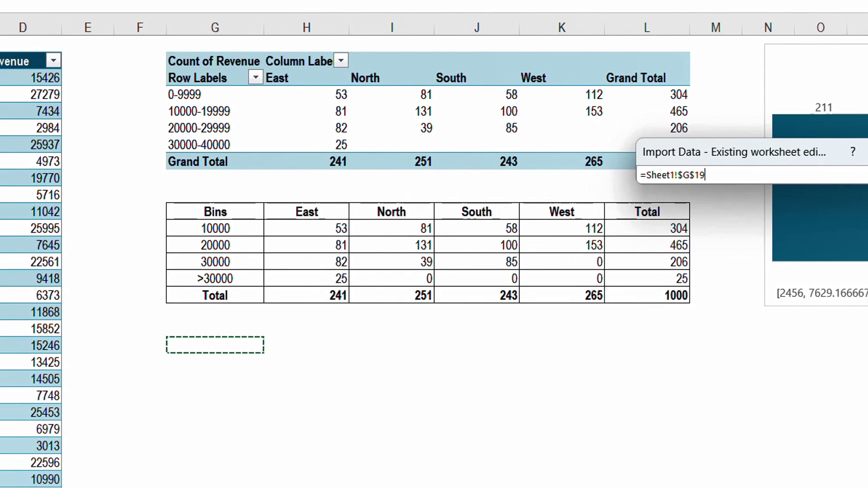
pyautogui.press('Return')
pyautogui.click(775, 372)
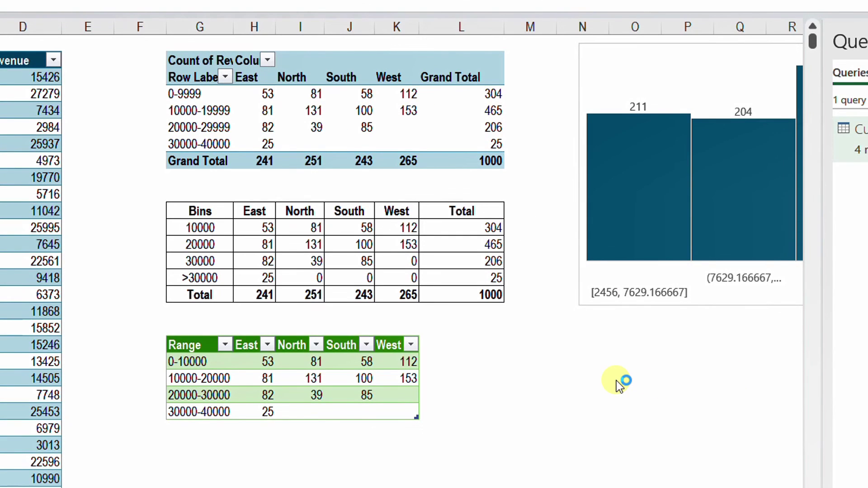
# Add a Total column to the loaded query table that sums East through West in each row
pyautogui.click(447, 347)
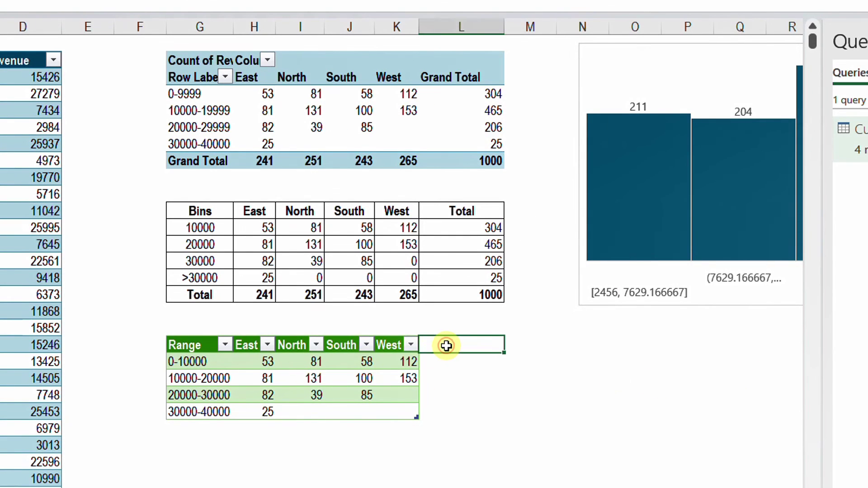
pyautogui.write('Total')
pyautogui.press('Return')
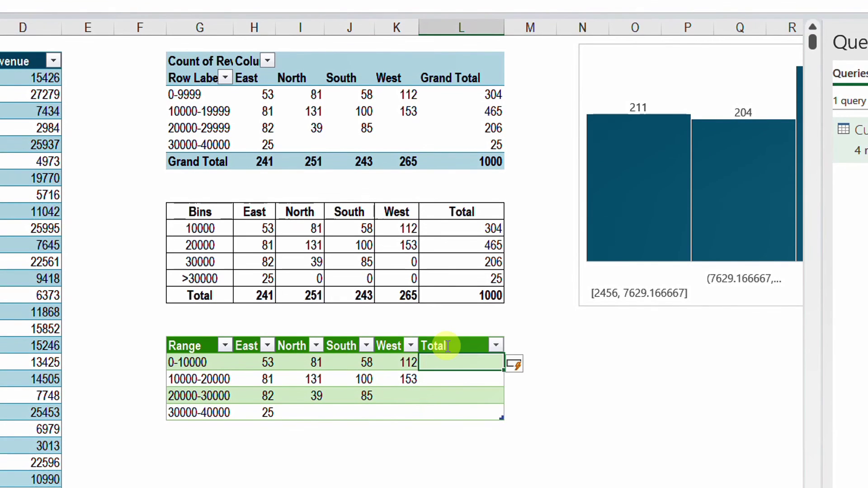
pyautogui.write('=SUM(')
pyautogui.press('Left')
pyautogui.hotkey('shift', 'Left')
pyautogui.hotkey('shift', 'Left')
pyautogui.hotkey('shift', 'Left')
pyautogui.write(')')
pyautogui.hotkey('ctrl', 'Return')
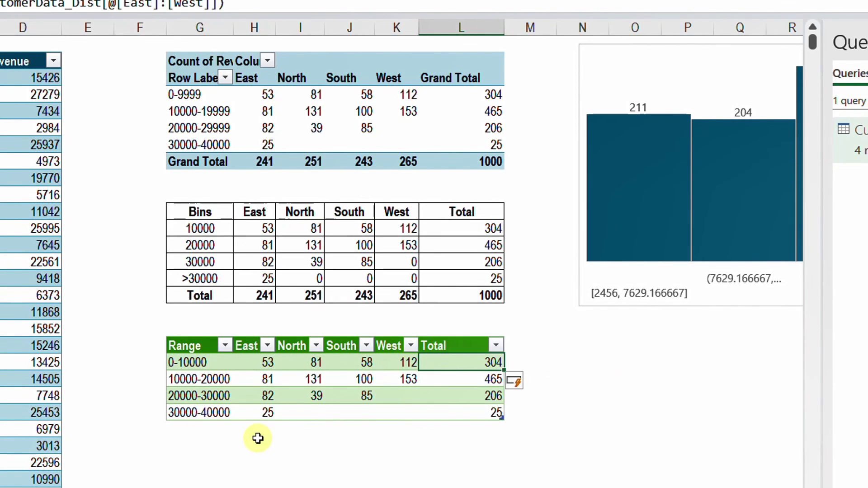
# Add a totals row beneath the loaded query table with sums for East, North, South, West and Total
pyautogui.click(208, 436)
pyautogui.press('Right')
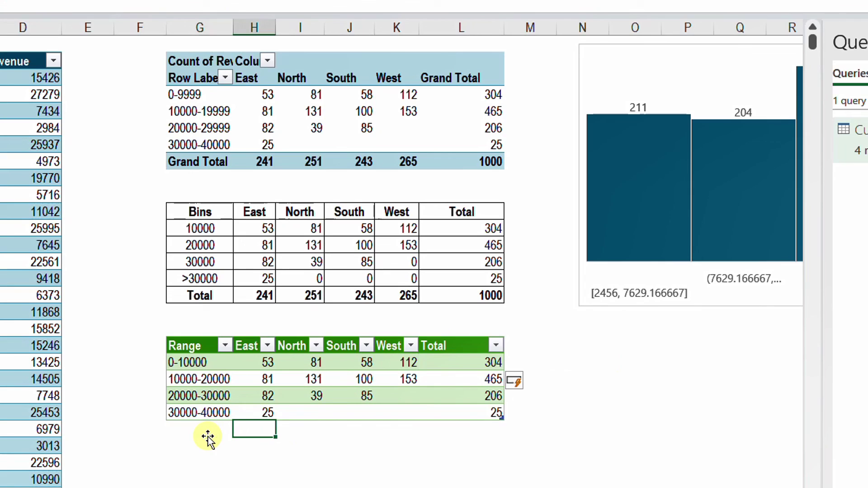
pyautogui.hotkey('shift', 'Right')
pyautogui.hotkey('shift', 'Right')
pyautogui.hotkey('shift', 'Right')
pyautogui.hotkey('shift', 'Right')
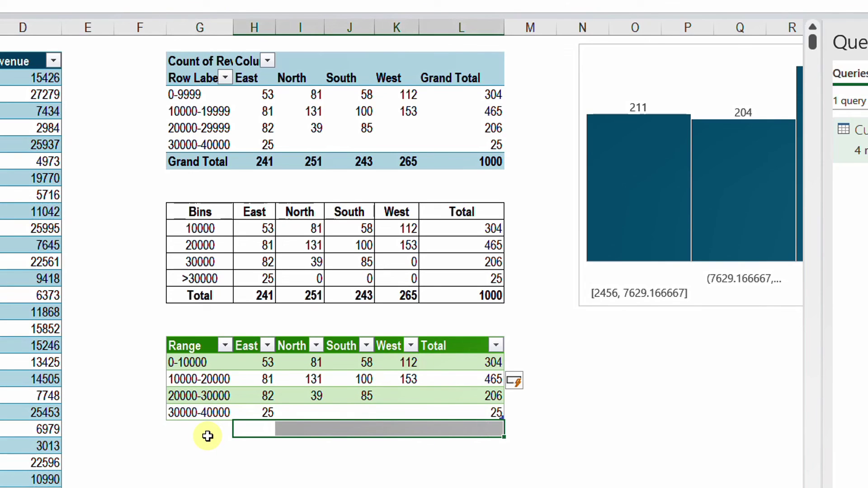
pyautogui.hotkey('alt', '=')
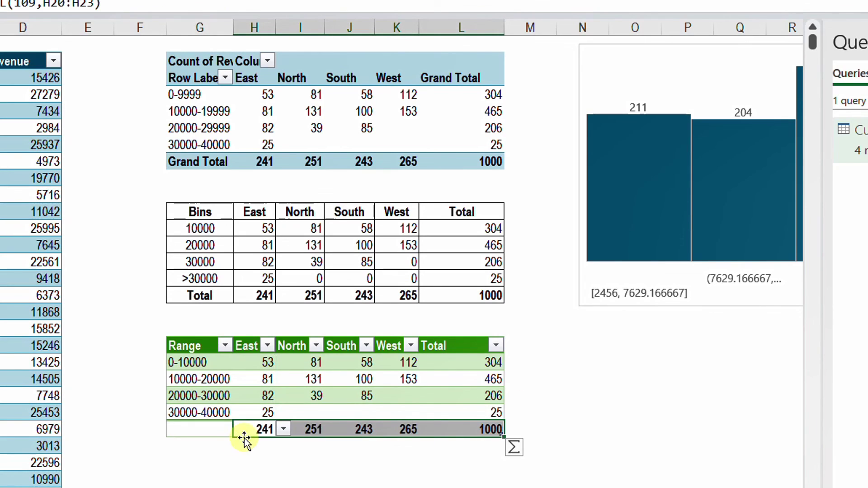
pyautogui.click(267, 461)
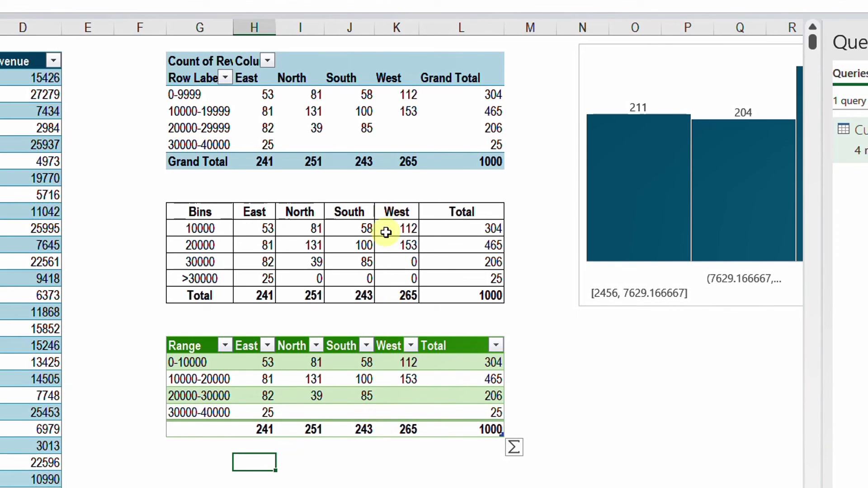
pyautogui.click(523, 362)
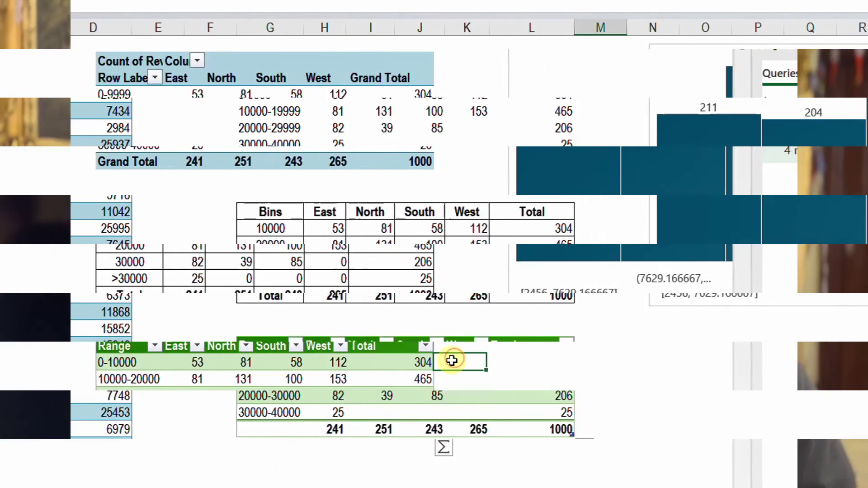